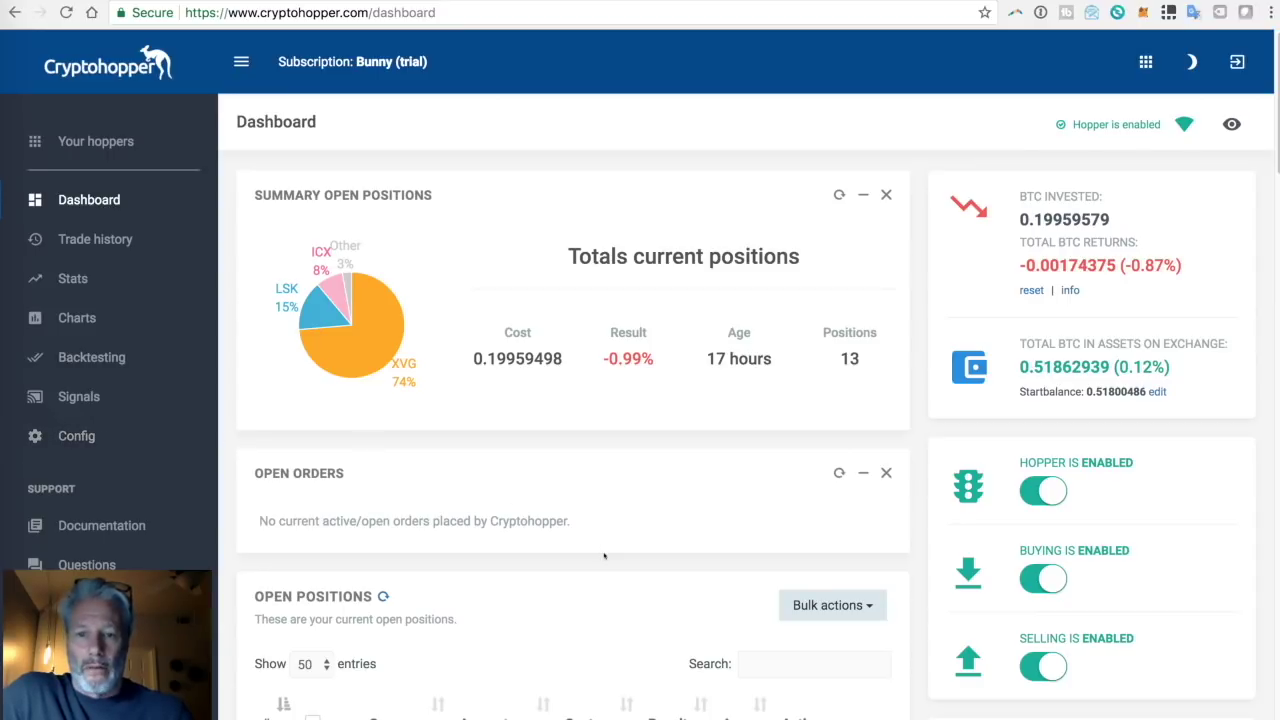
# Review the dashboard's summary of open positions, open orders and the full list of open positions with their results.
pyautogui.scroll(-5, 604, 556)
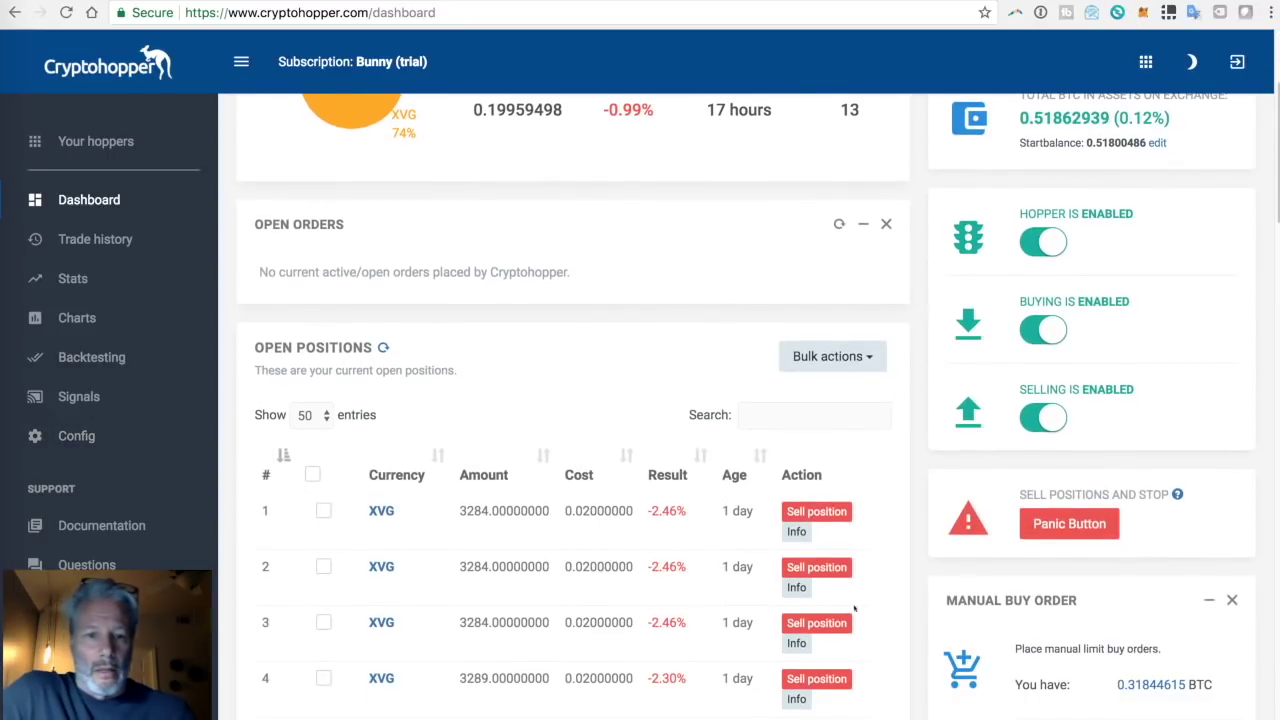
pyautogui.scroll(-5, 849, 606)
pyautogui.scroll(8, 858, 626)
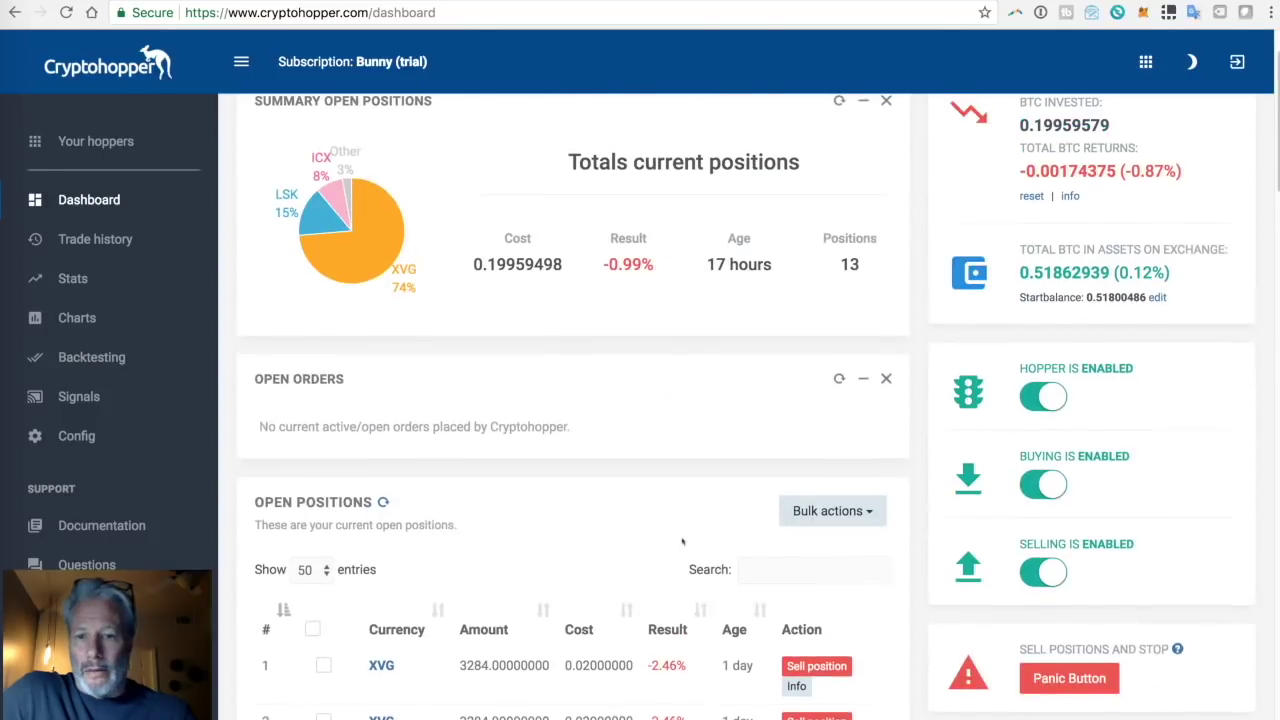
pyautogui.scroll(1, 858, 626)
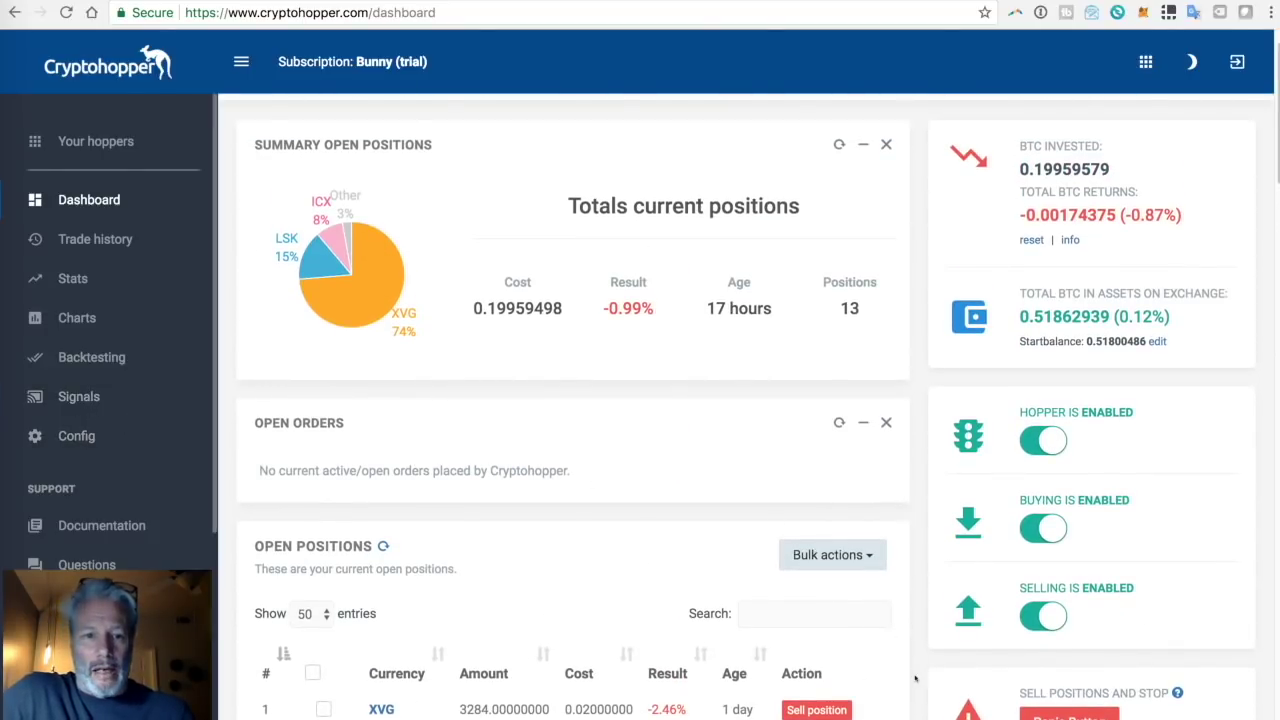
pyautogui.scroll(-3, 908, 703)
pyautogui.scroll(-4, 908, 703)
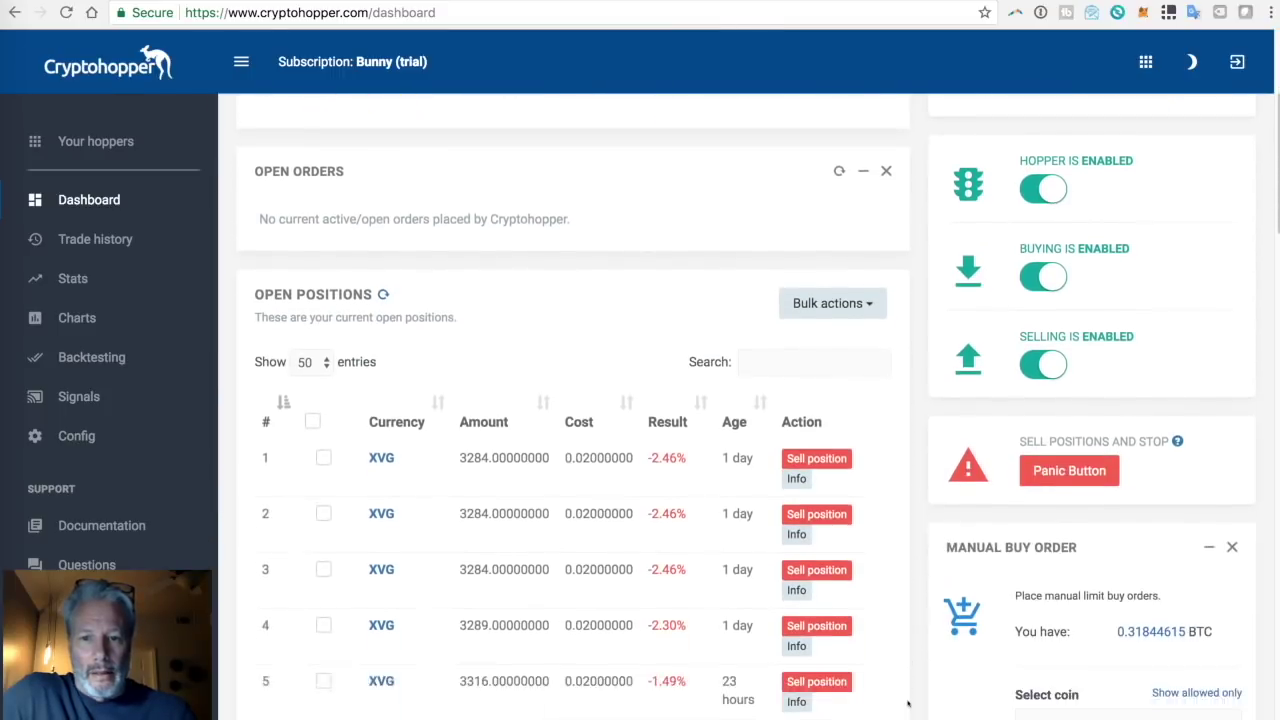
pyautogui.scroll(-2, 900, 717)
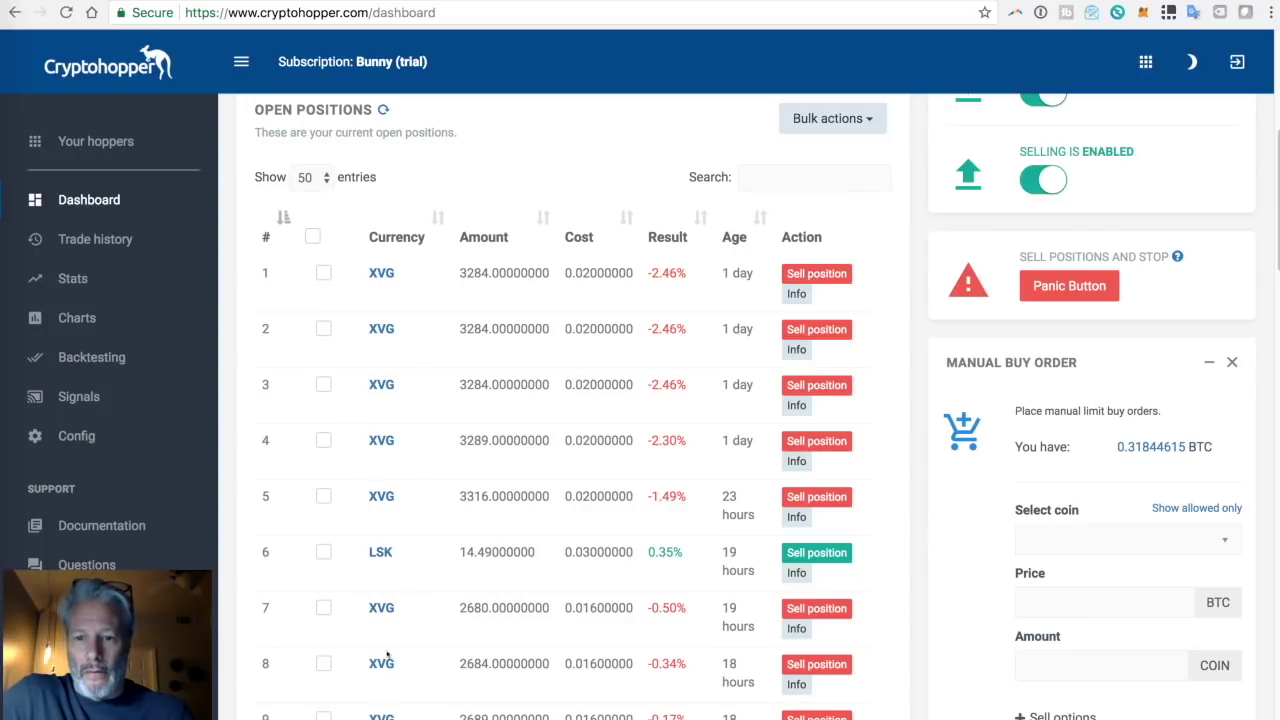
pyautogui.scroll(-2, 419, 708)
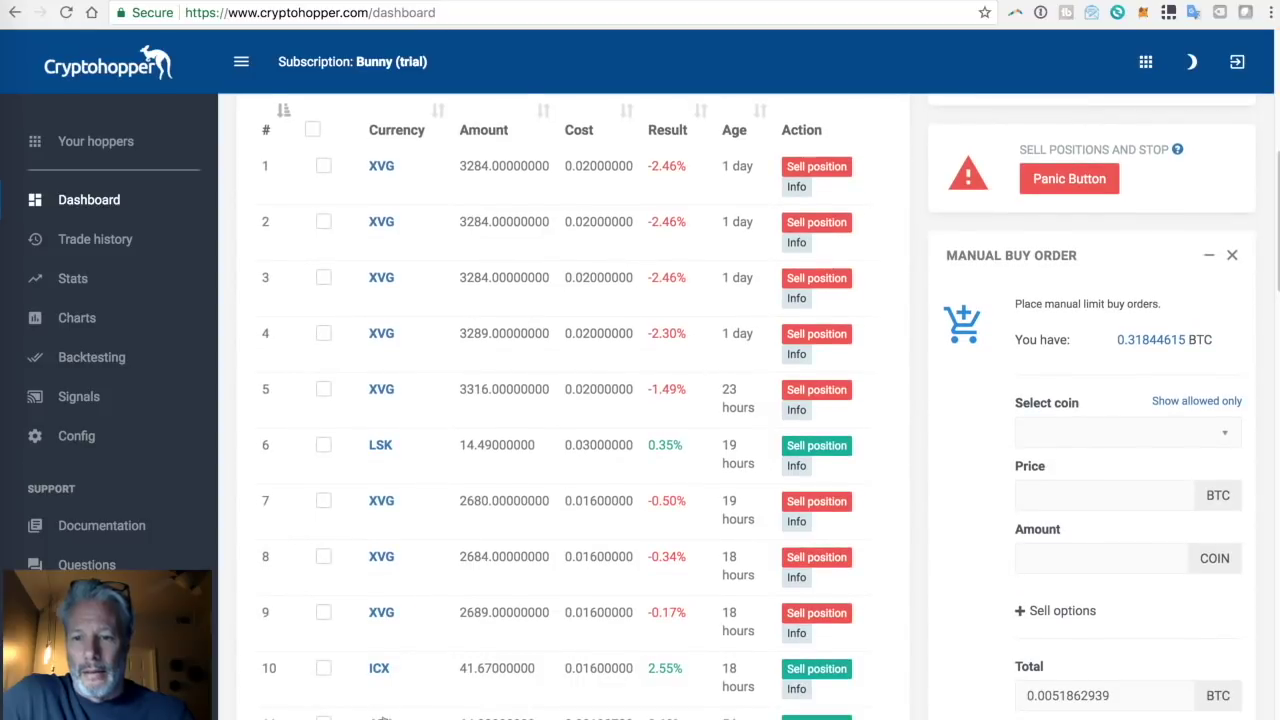
pyautogui.scroll(-2, 422, 611)
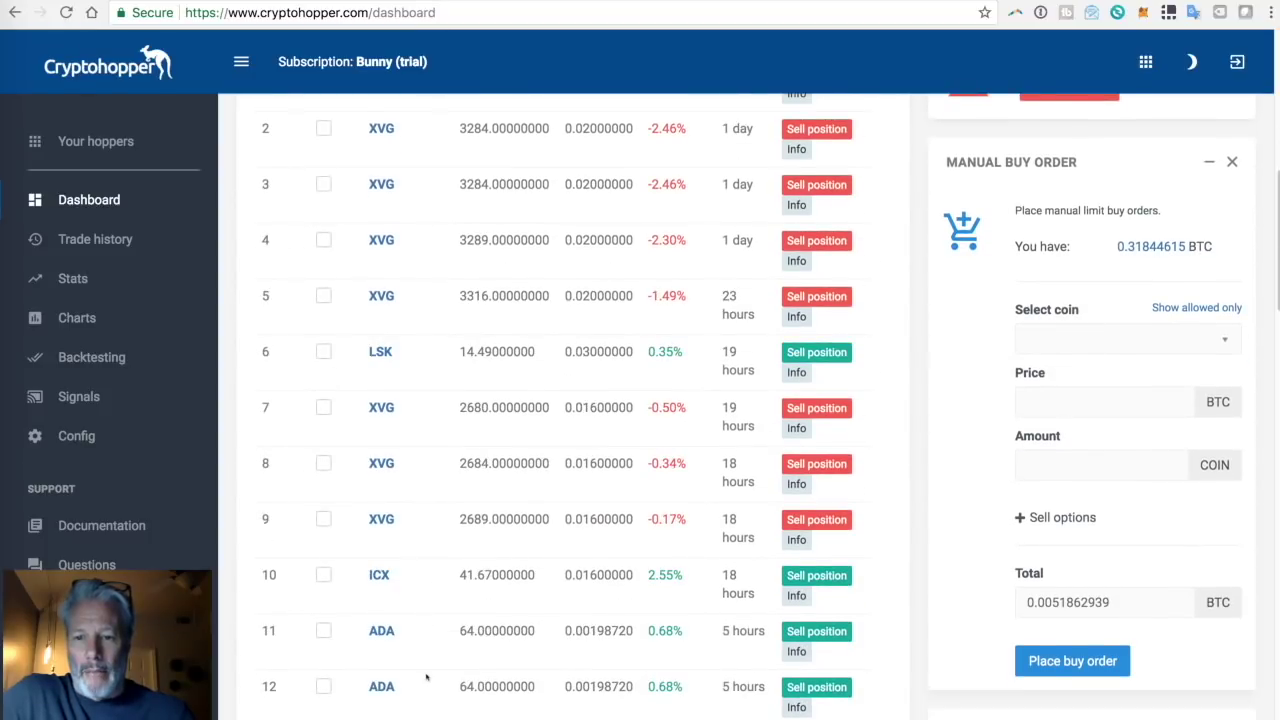
pyautogui.scroll(-3, 428, 677)
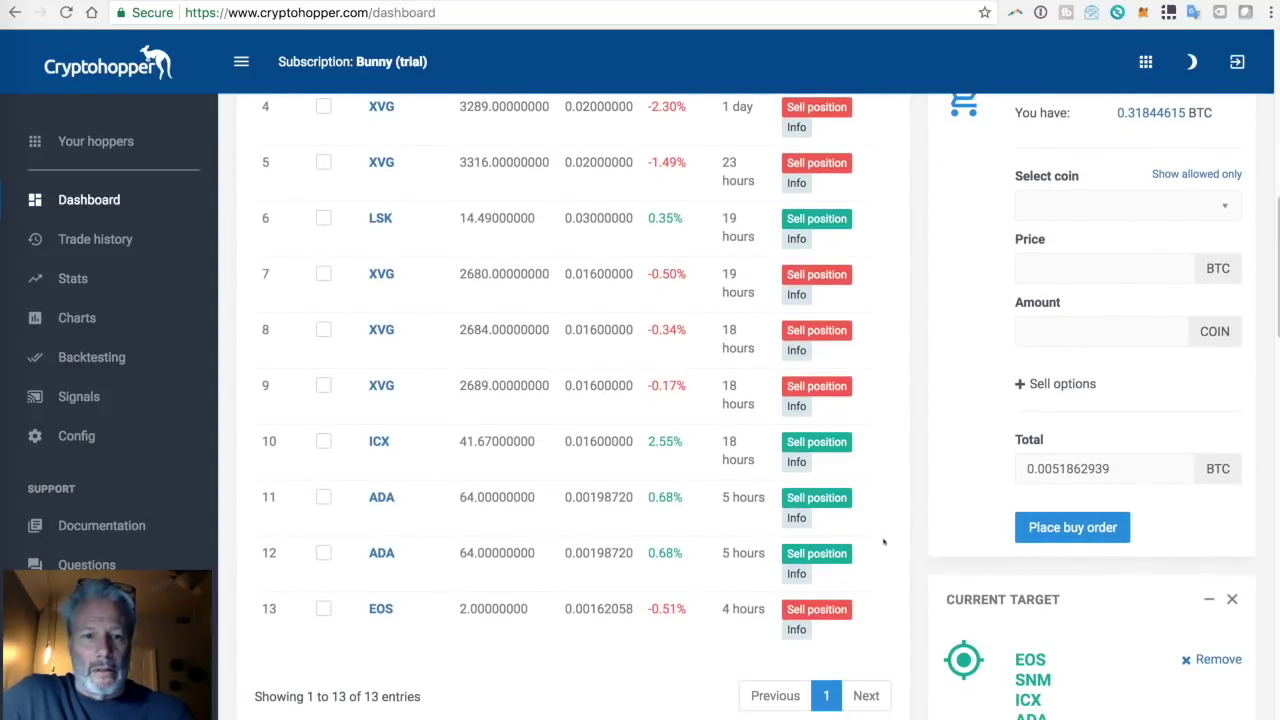
pyautogui.scroll(9, 896, 515)
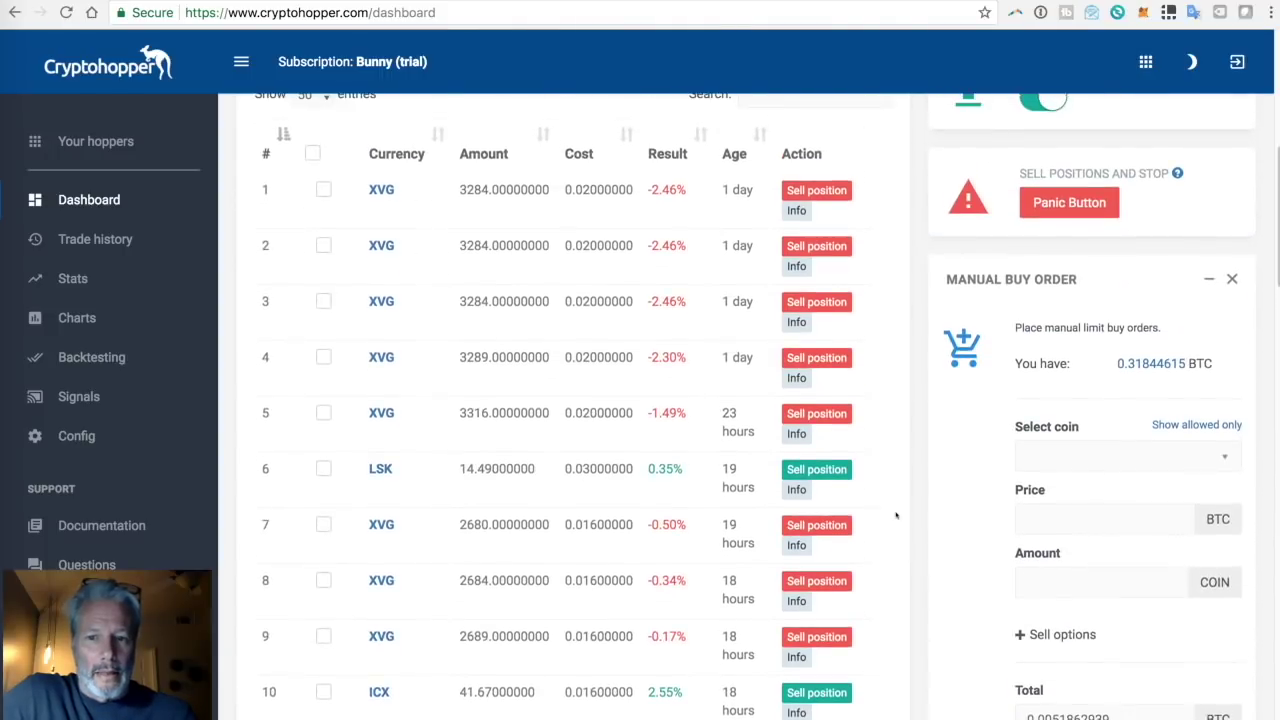
pyautogui.scroll(9, 896, 515)
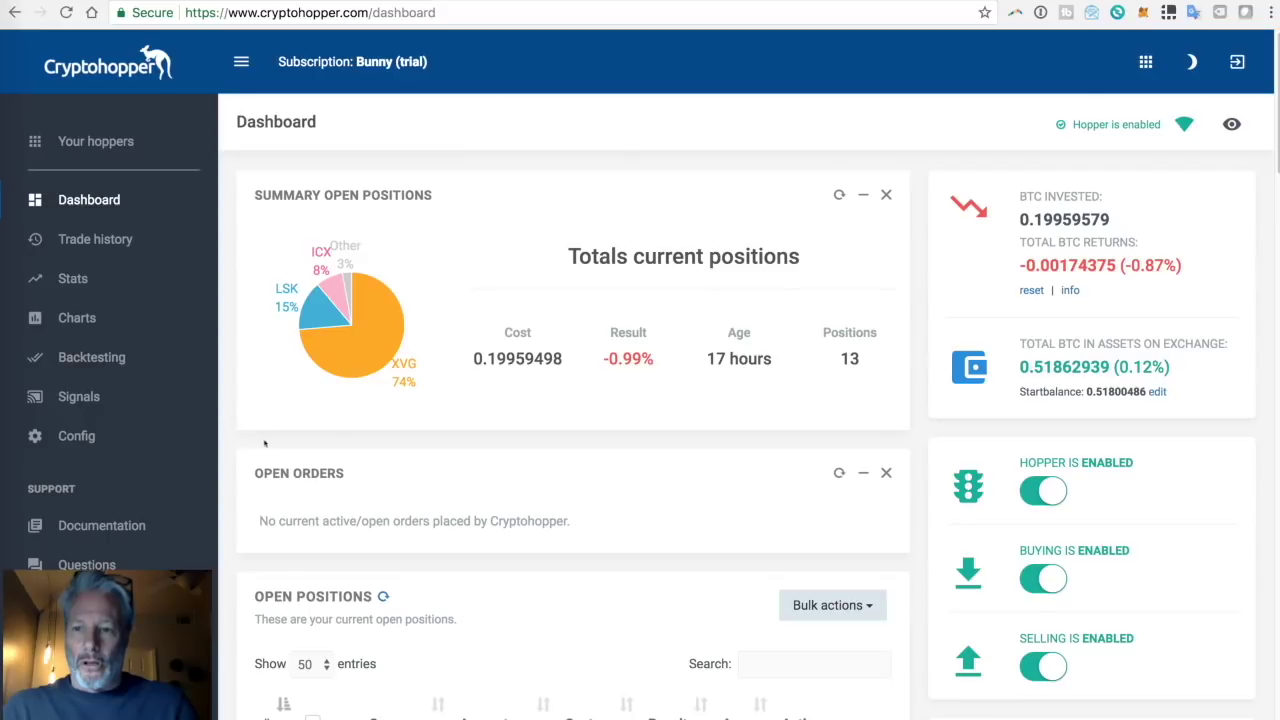
# Open the hopper's configuration and review its allowed coins, strategy and percentage profit settings.
pyautogui.click(74, 436)
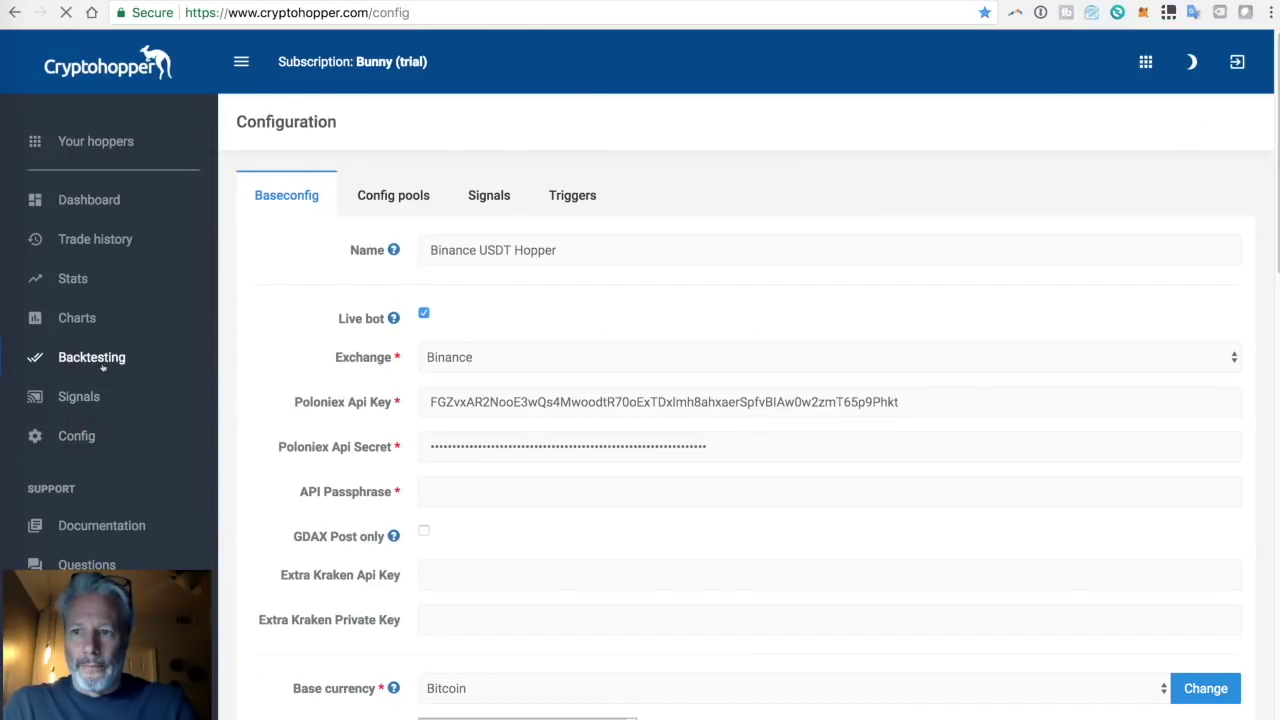
pyautogui.scroll(-5, 998, 617)
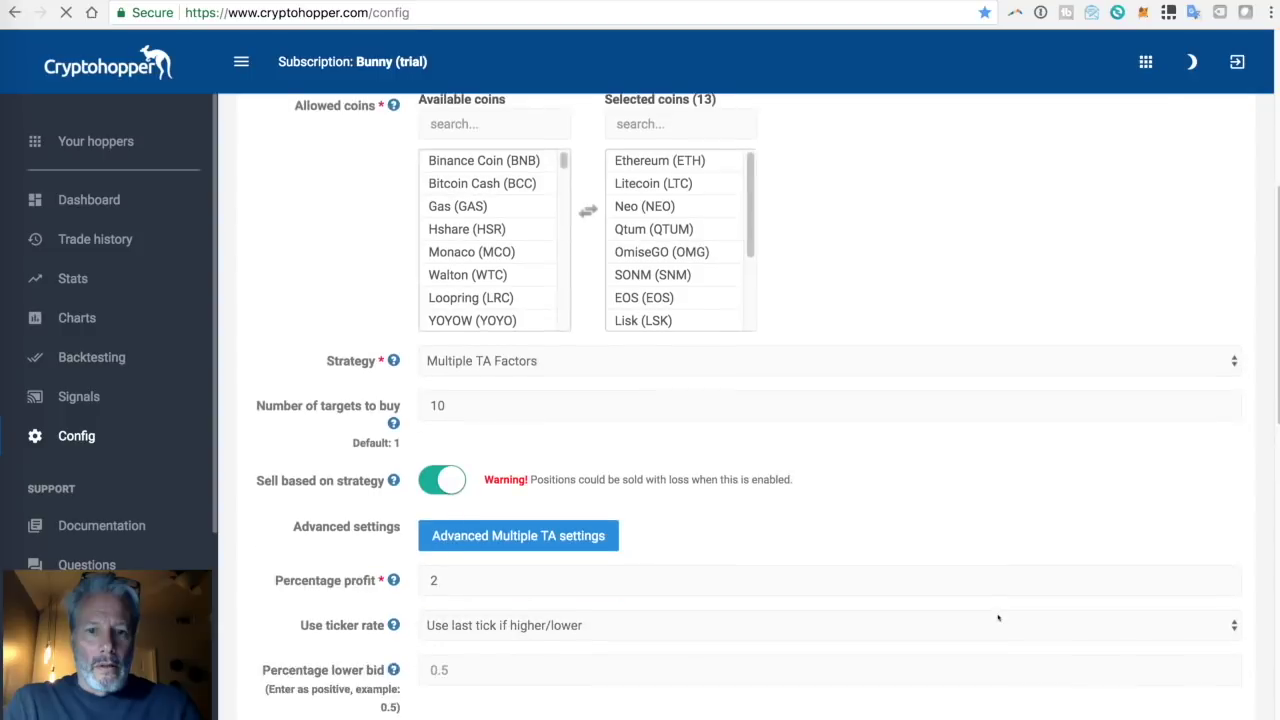
pyautogui.scroll(-2, 998, 617)
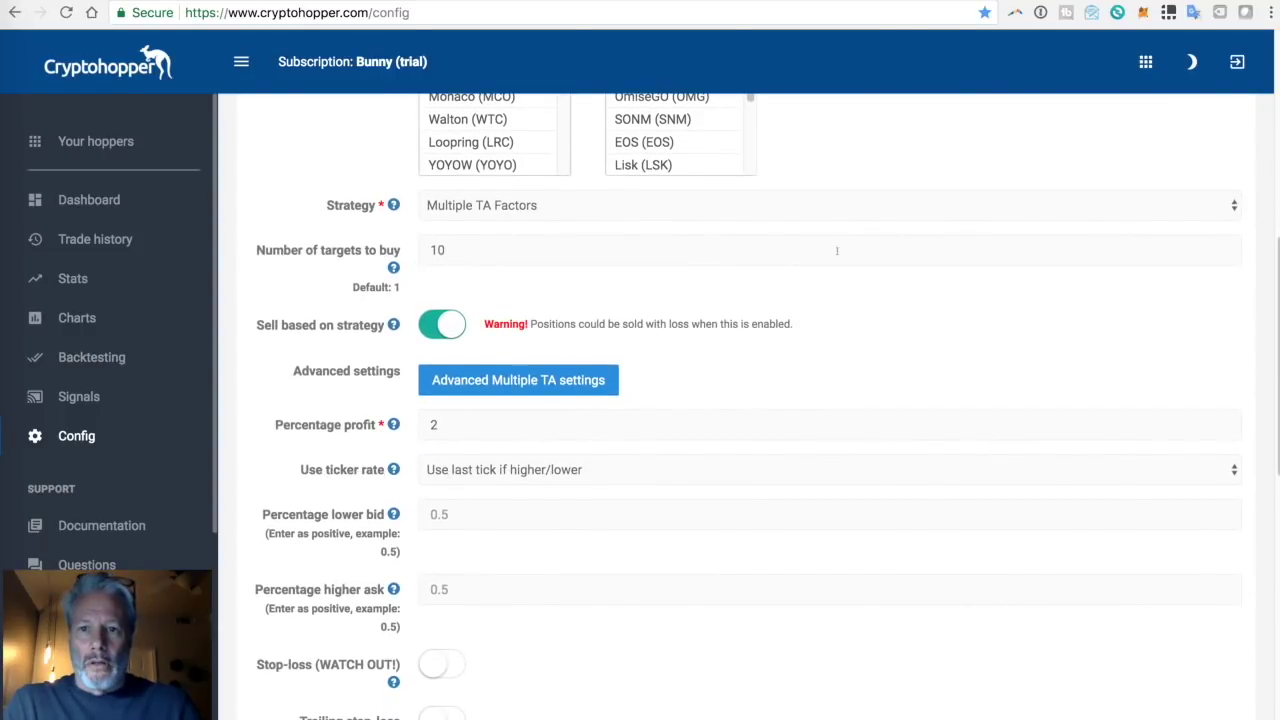
# Examine the Advanced Multiple TA settings for candle size, enabled indicators and EMA/SMA periods, and close them without changes.
pyautogui.click(583, 378)
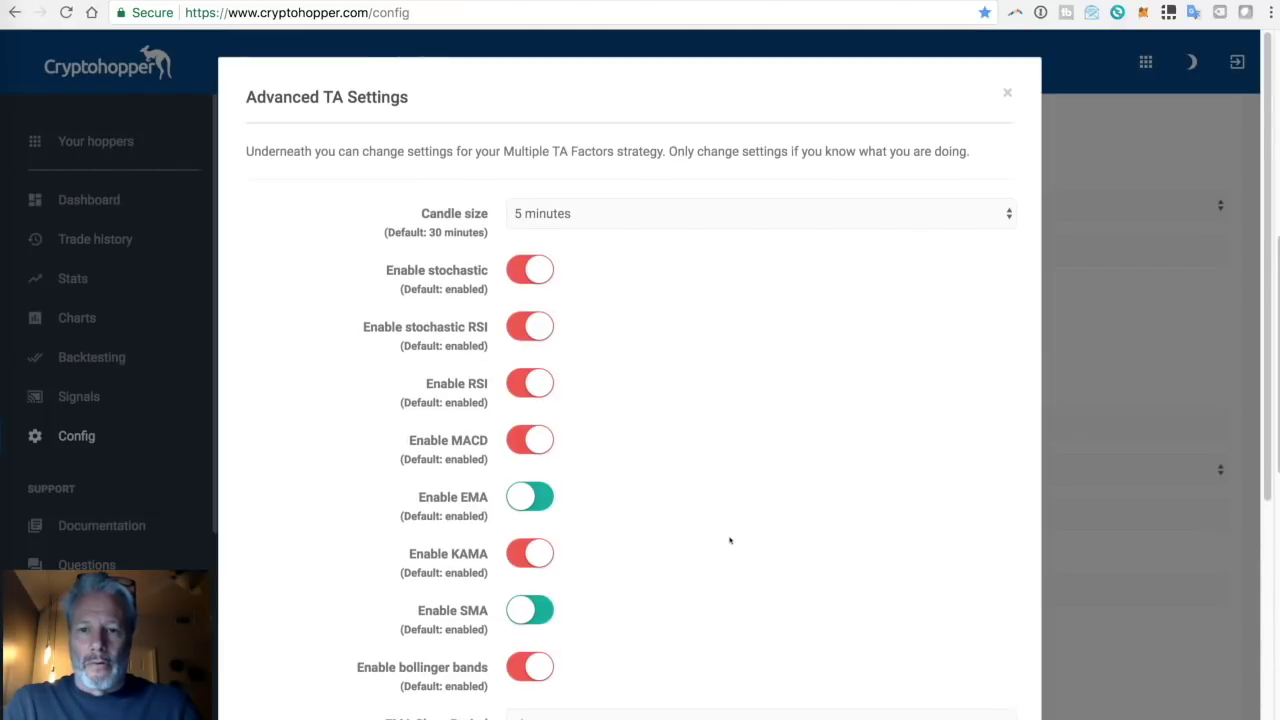
pyautogui.scroll(-3, 730, 540)
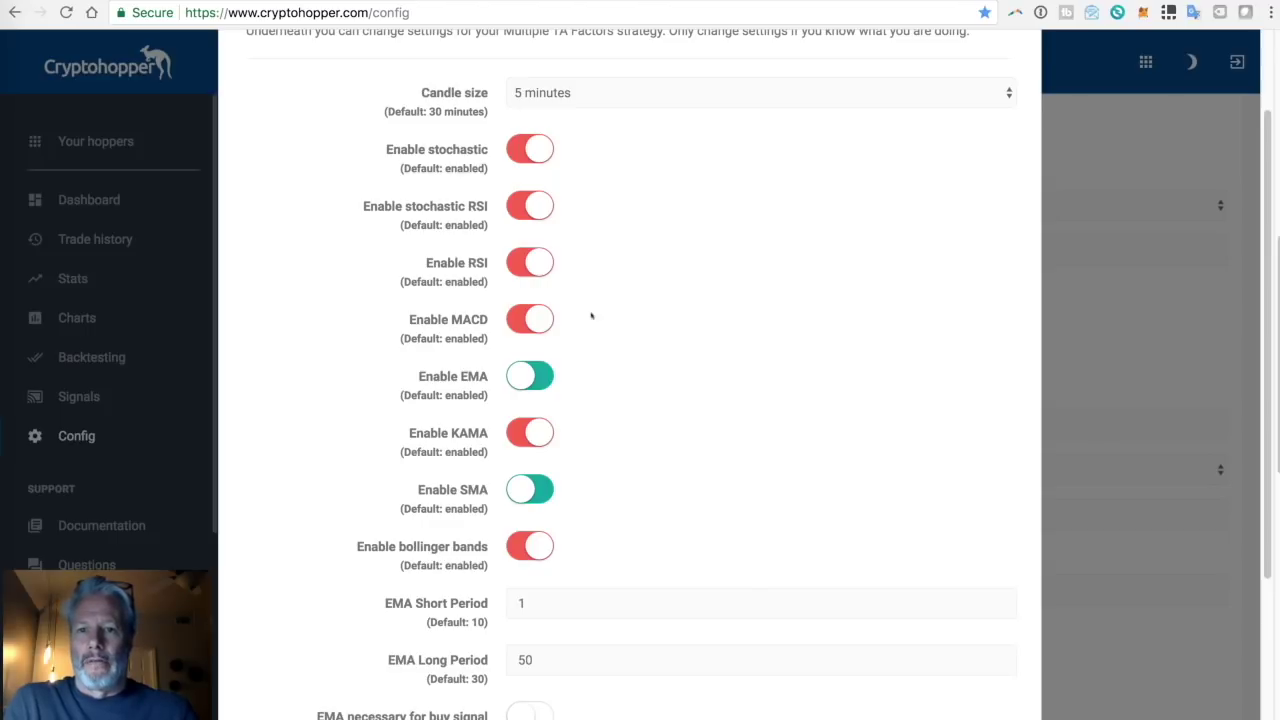
pyautogui.scroll(-3, 609, 531)
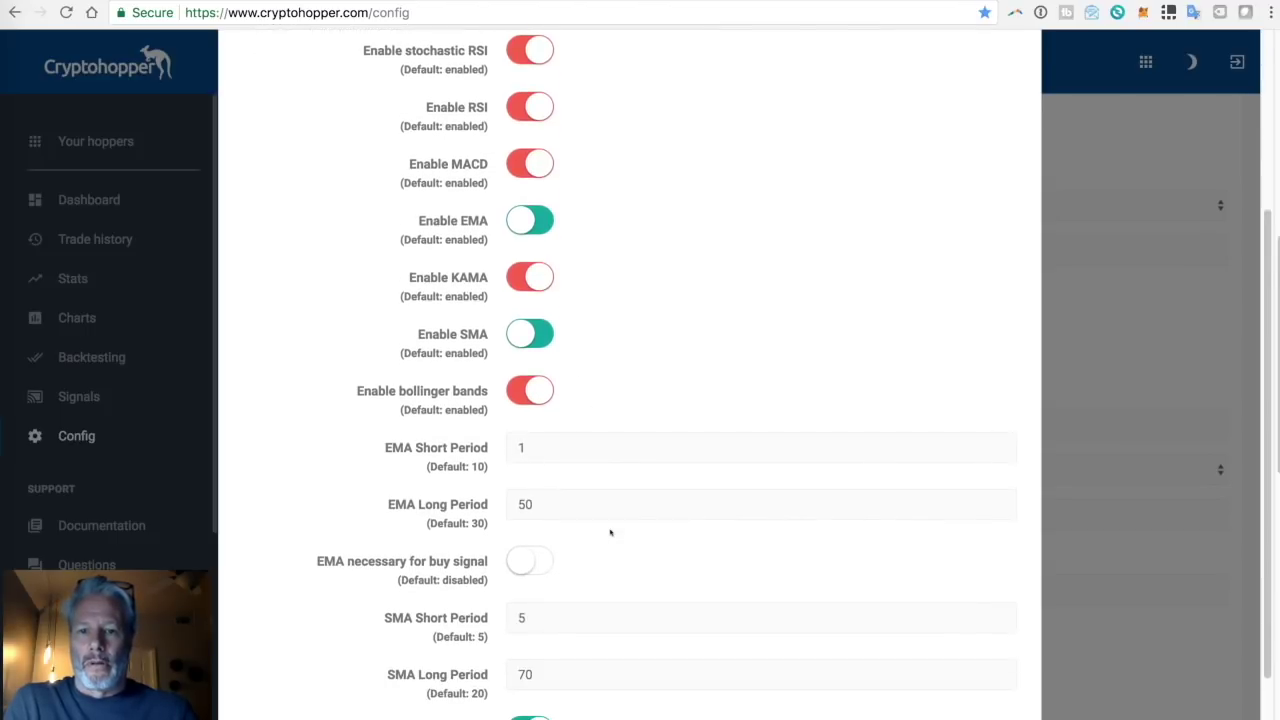
pyautogui.scroll(-1, 609, 528)
pyautogui.scroll(-1, 609, 528)
pyautogui.scroll(6, 610, 527)
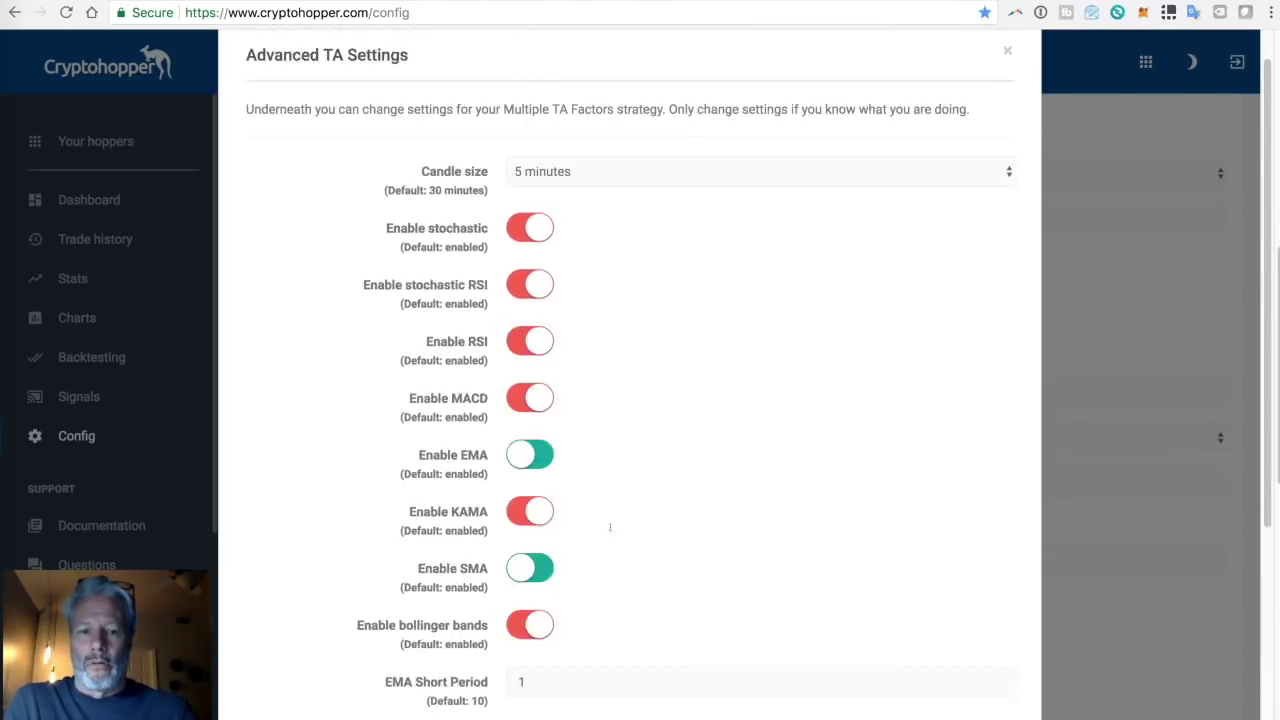
pyautogui.scroll(1, 610, 527)
pyautogui.click(1006, 93)
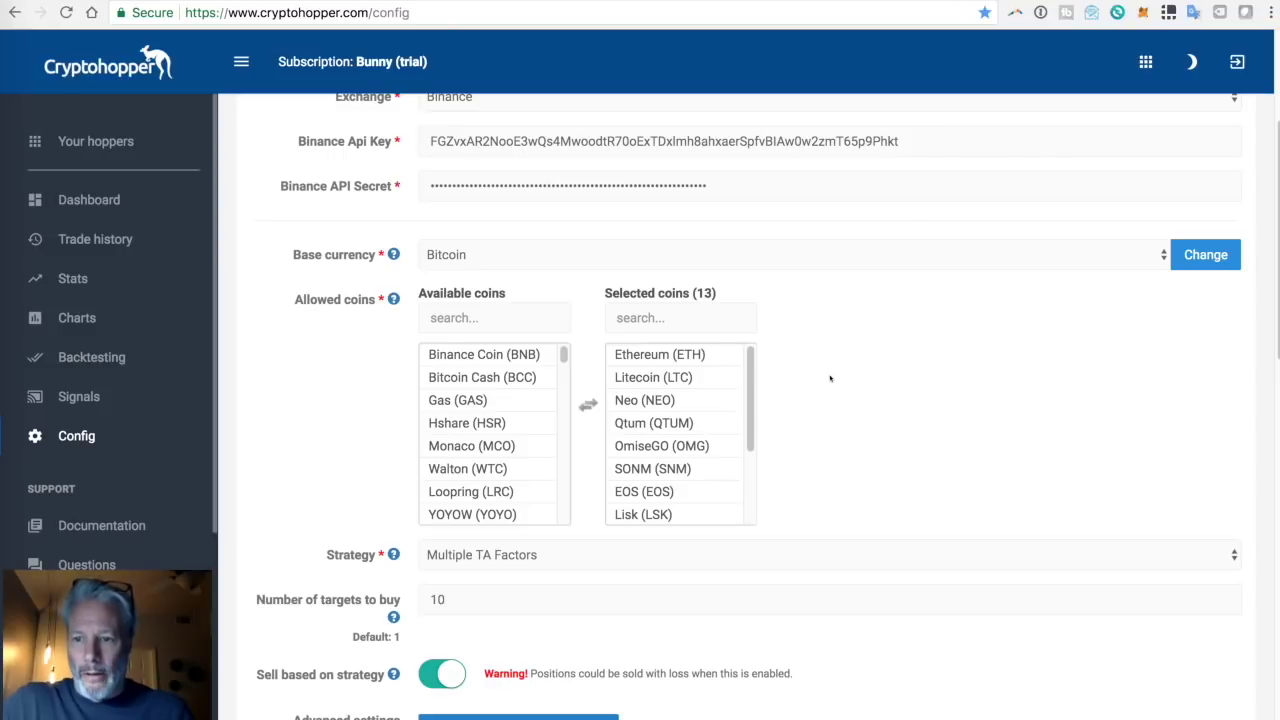
pyautogui.scroll(-5, 830, 378)
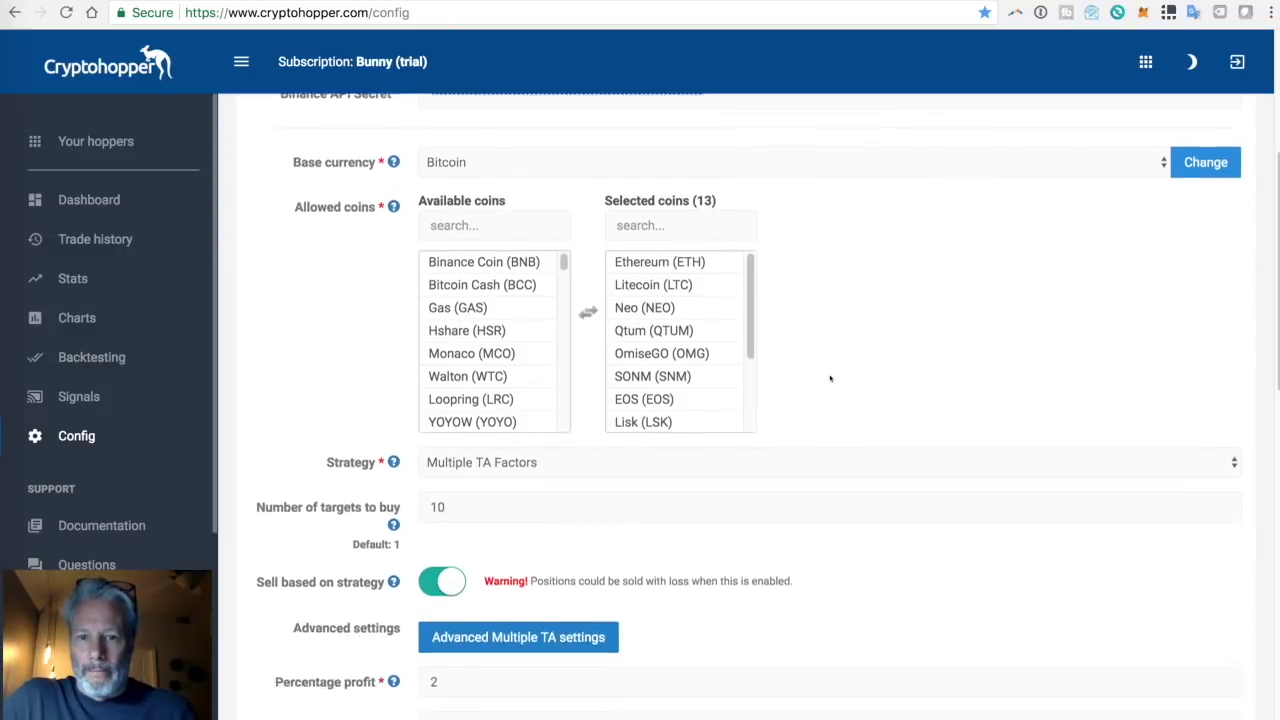
pyautogui.scroll(8, 830, 378)
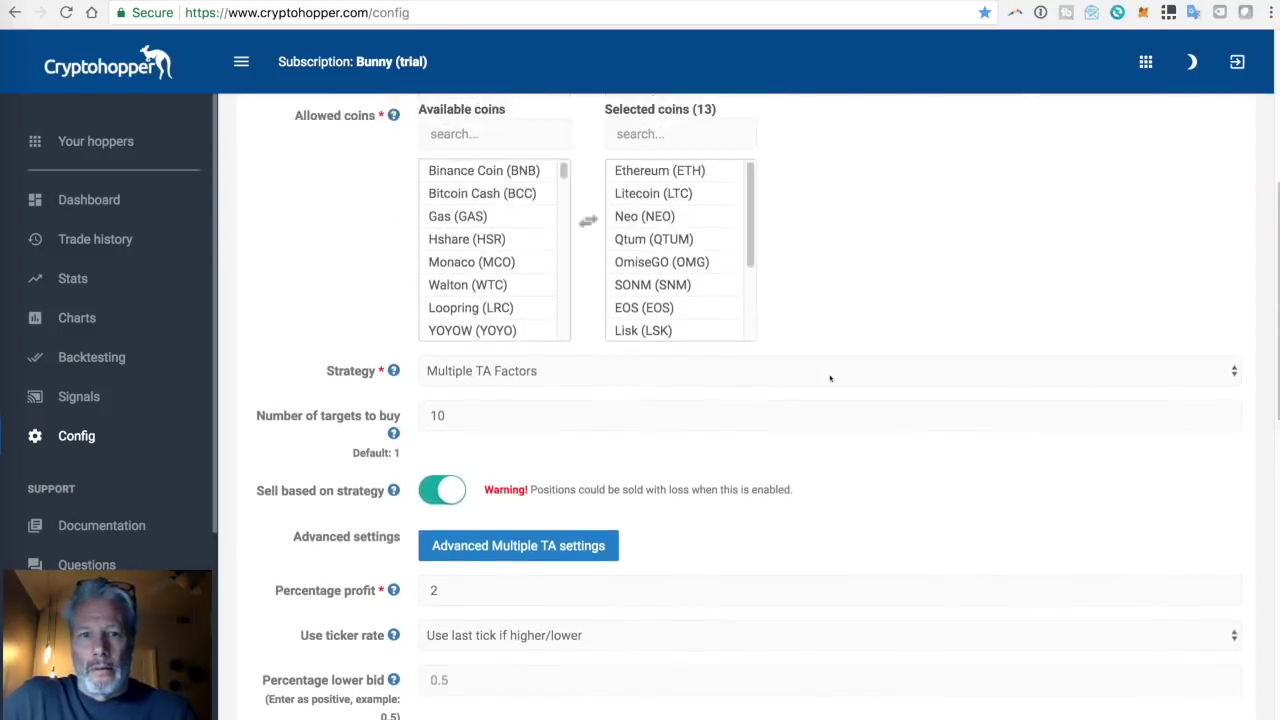
# Open backtesting and choose WAVES as the coin in the config finder.
pyautogui.click(90, 356)
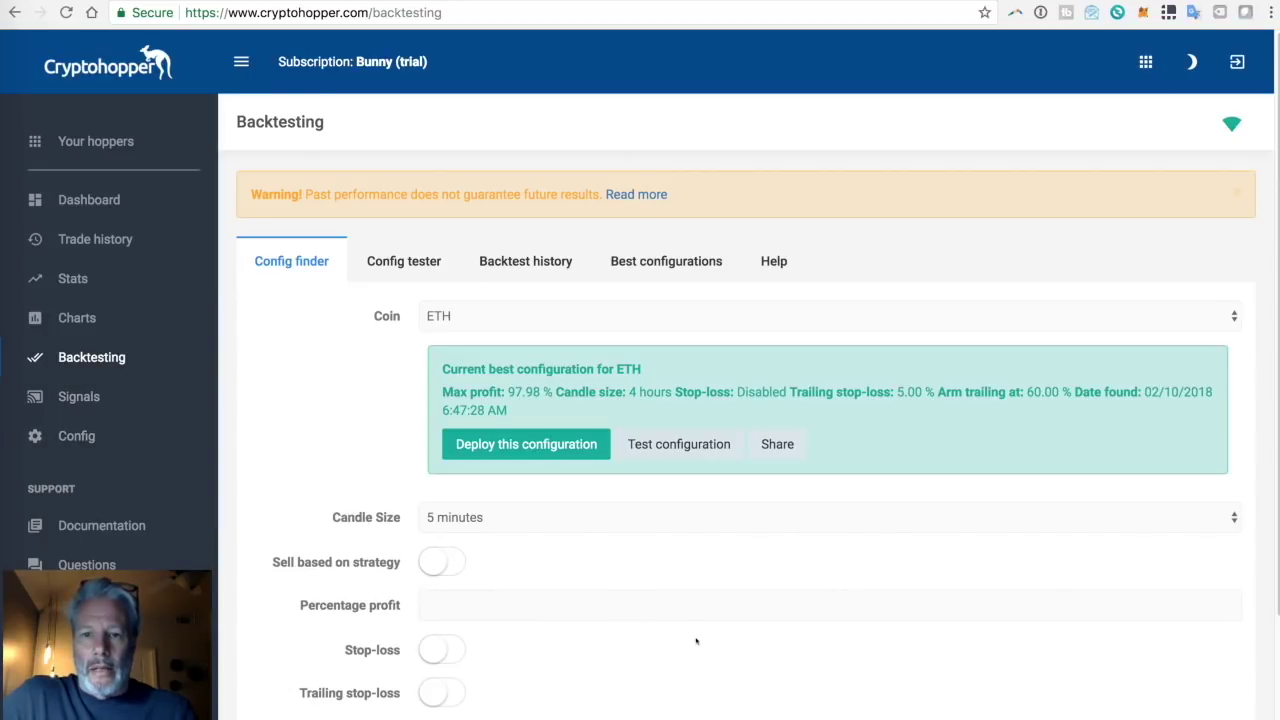
pyautogui.scroll(-3, 696, 640)
pyautogui.scroll(3, 696, 640)
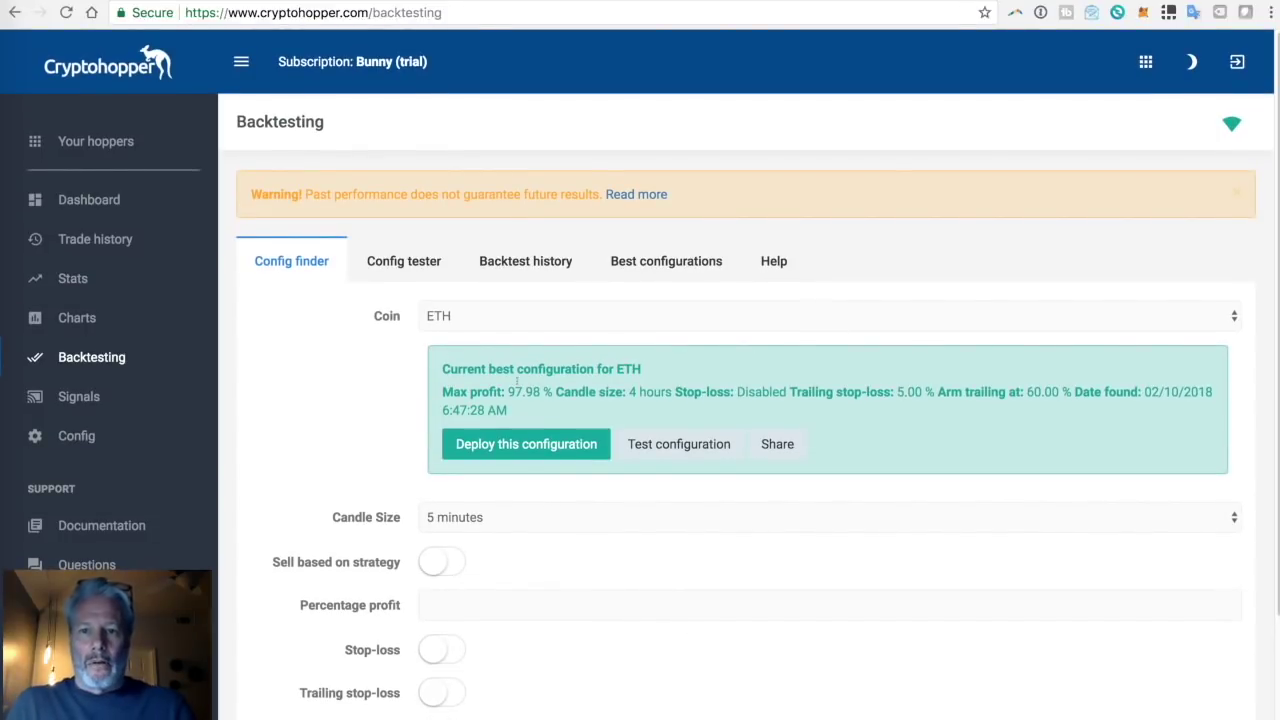
pyautogui.click(576, 316)
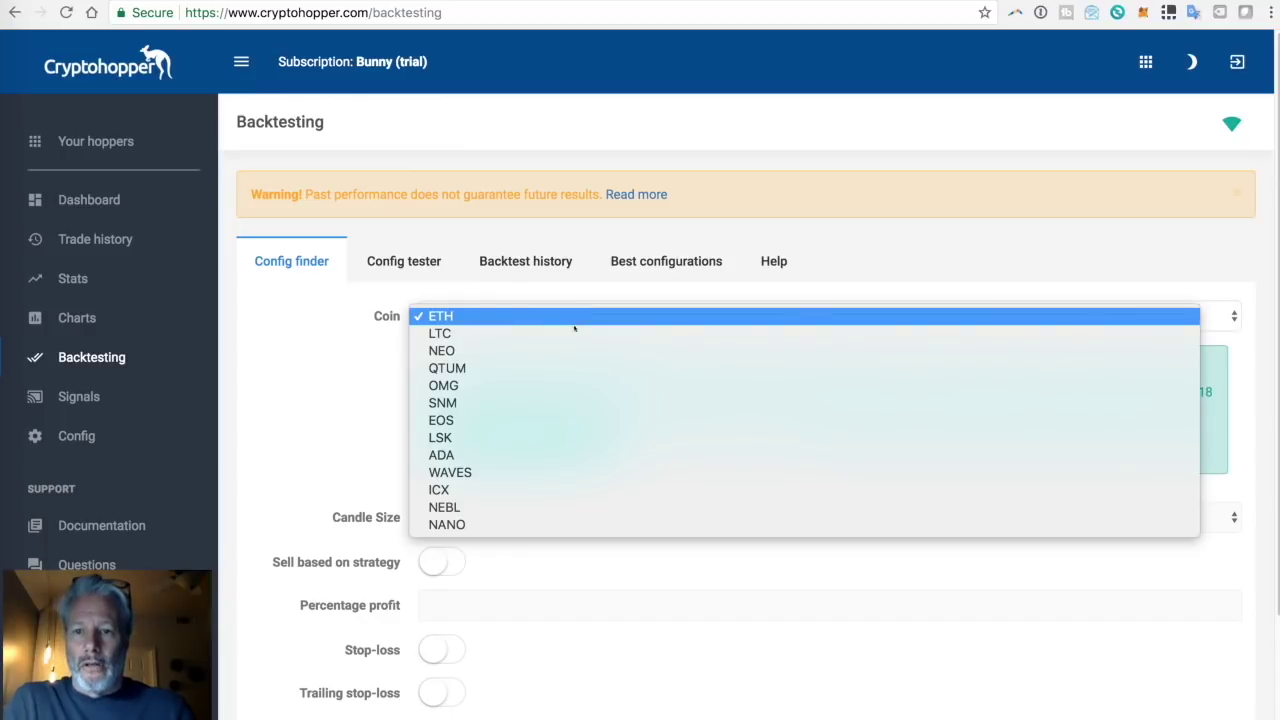
pyautogui.click(576, 472)
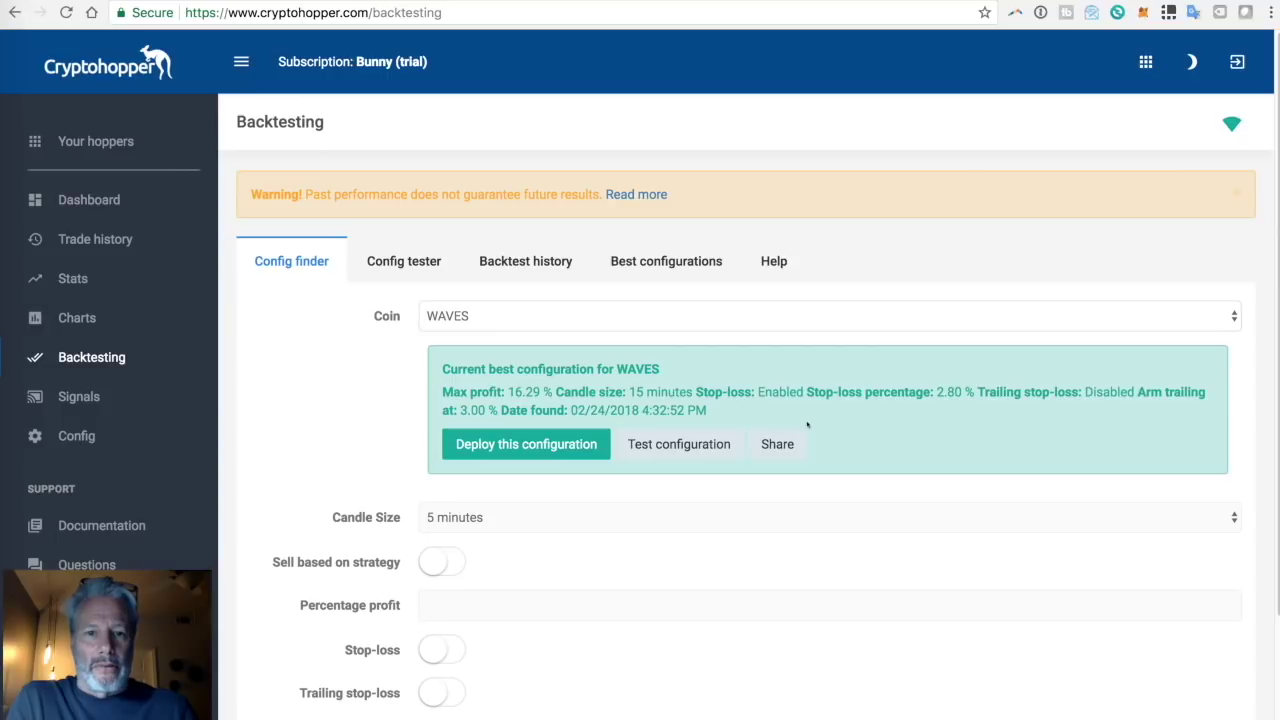
pyautogui.scroll(-5, 855, 487)
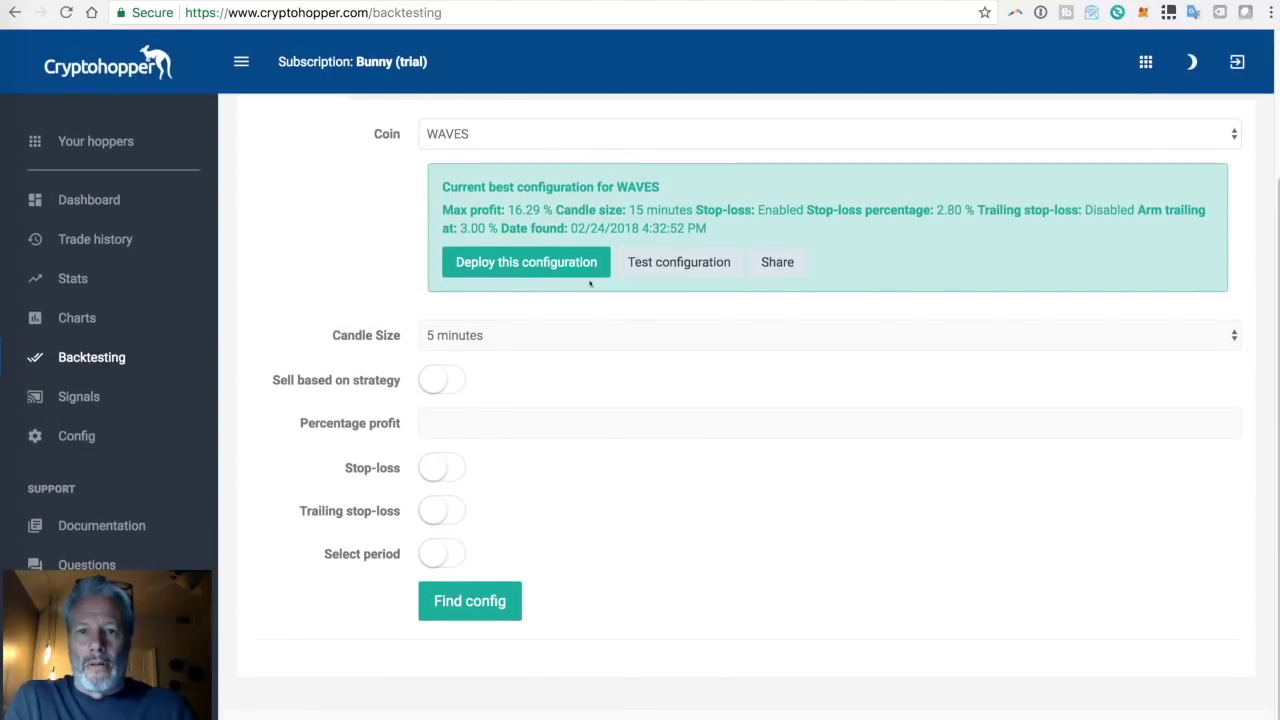
pyautogui.click(516, 264)
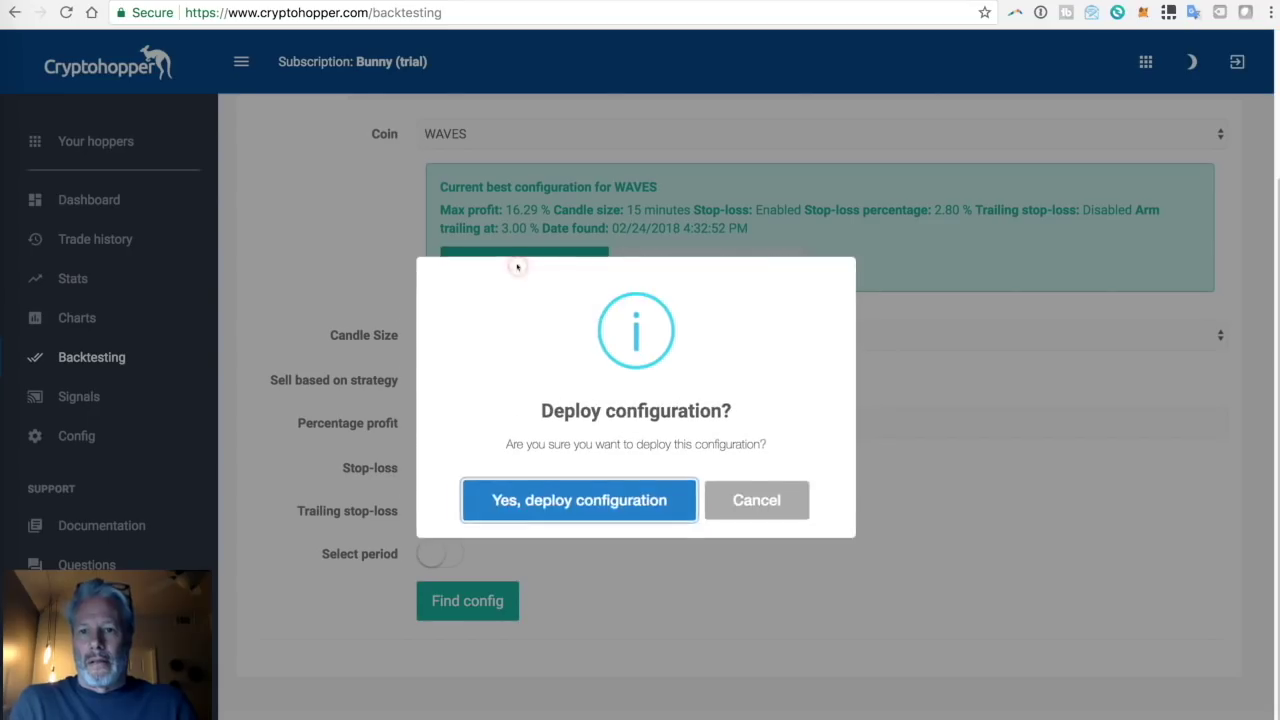
pyautogui.click(772, 500)
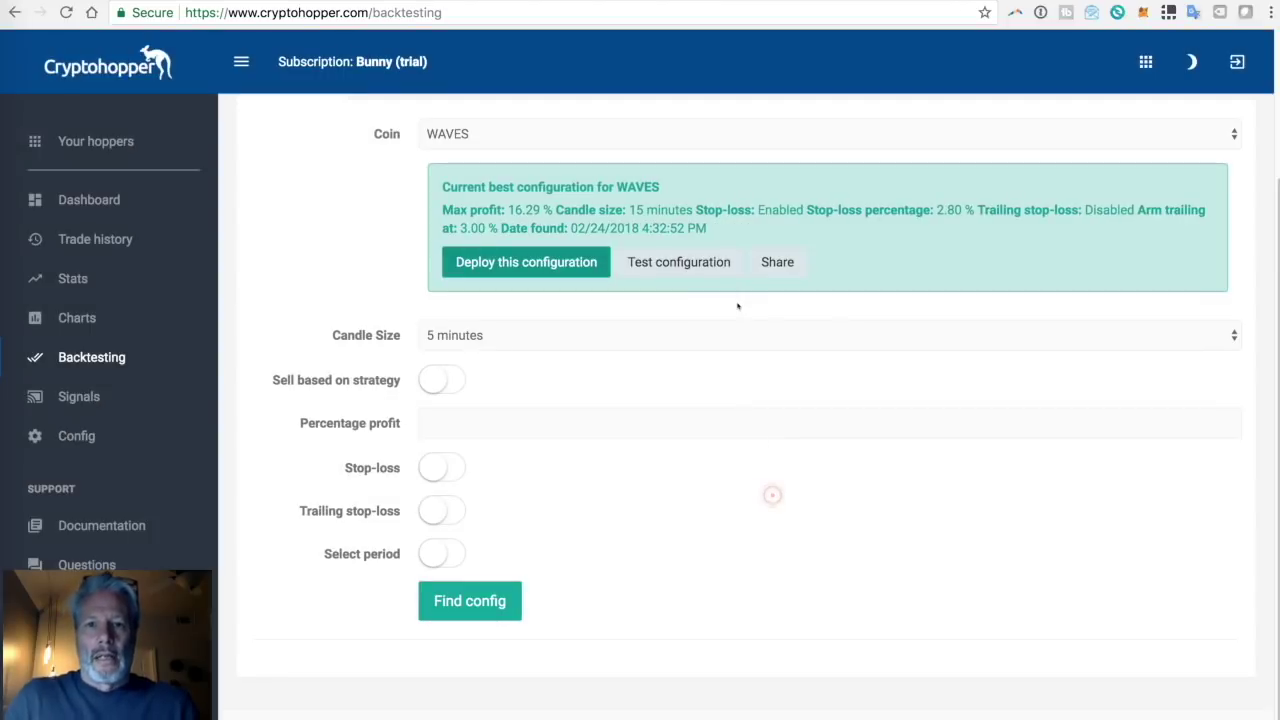
# Test the current best WAVES configuration and review the backtest result, price chart and trades.
pyautogui.click(683, 261)
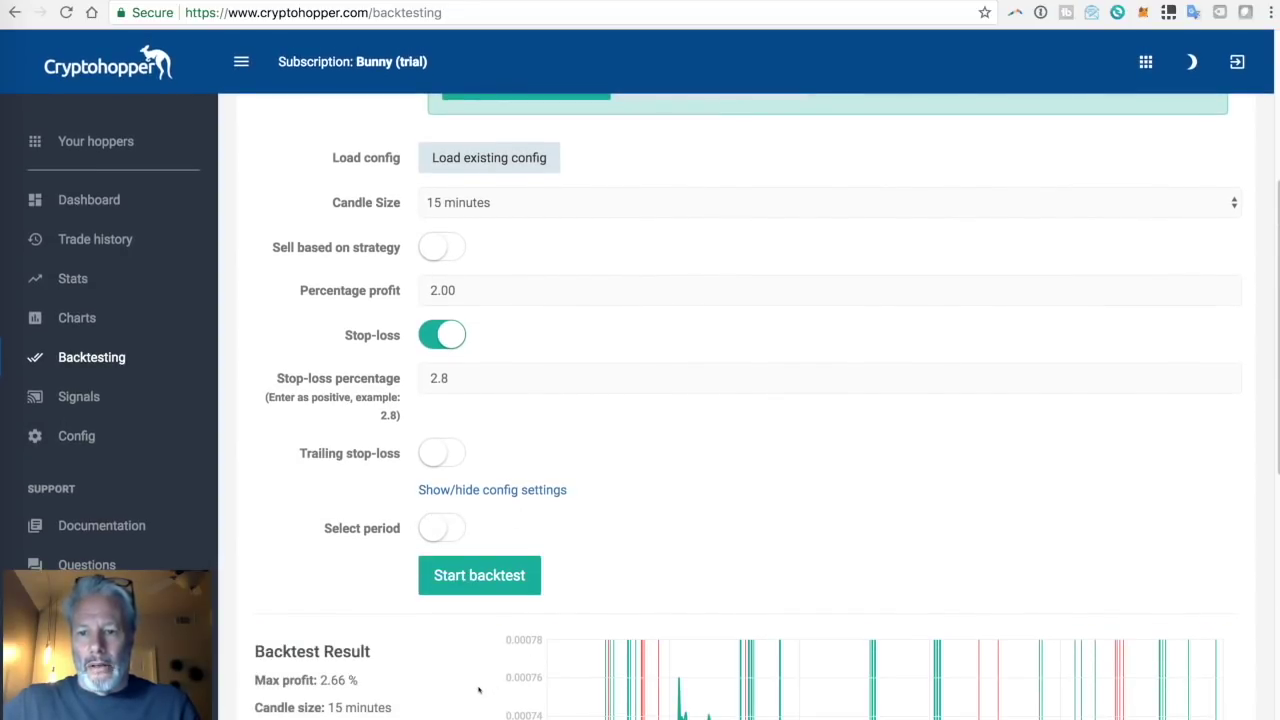
pyautogui.scroll(-3, 488, 714)
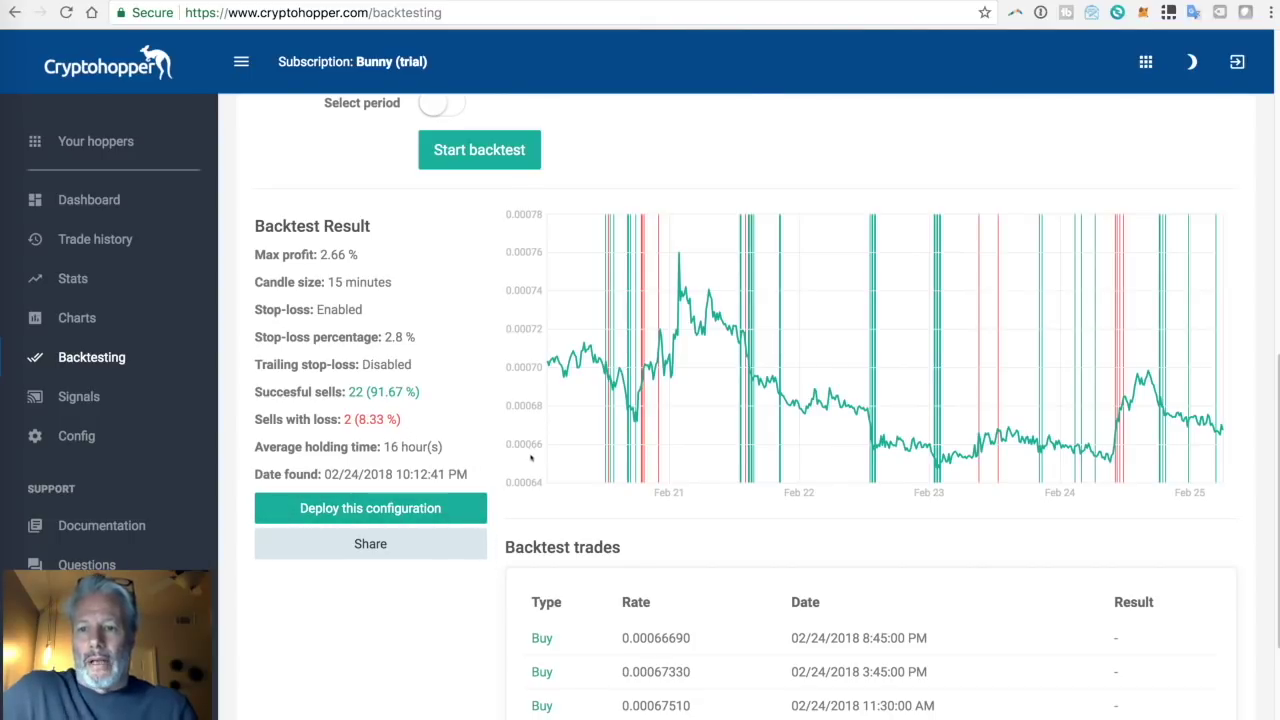
pyautogui.scroll(1, 643, 160)
pyautogui.scroll(10, 643, 160)
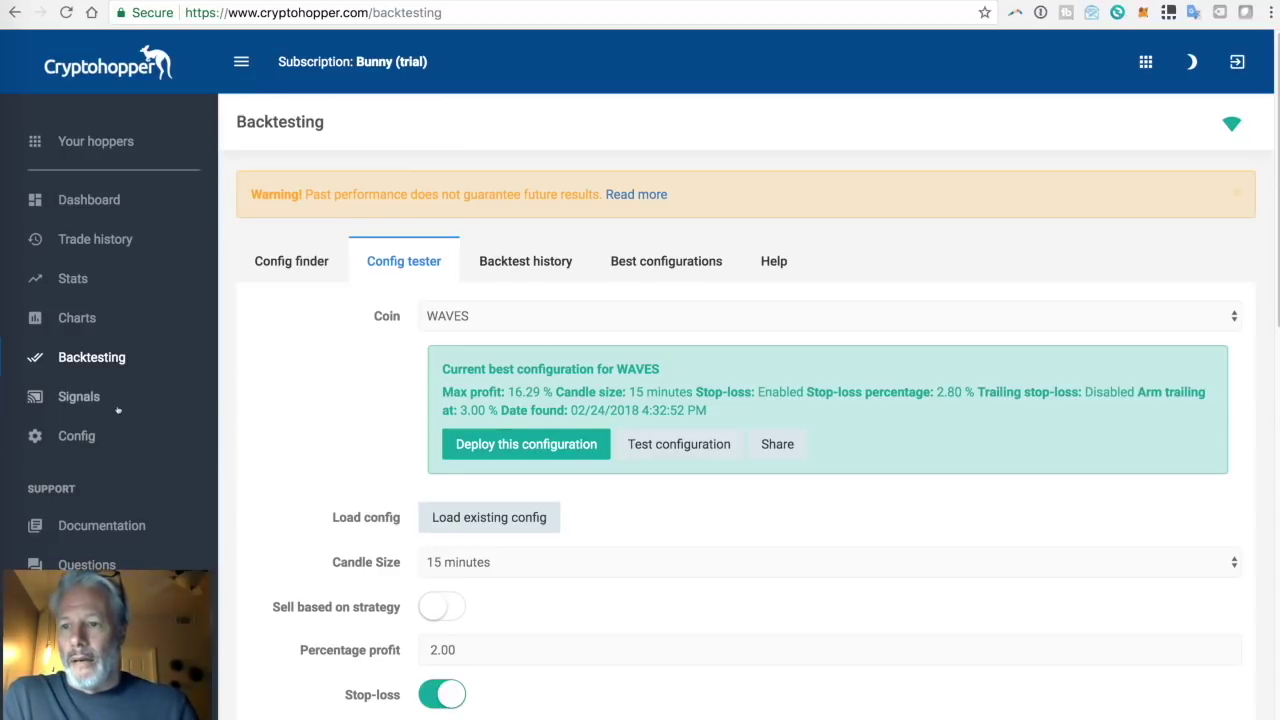
# Return to the hopper's configuration and review the profit, stop-loss, open position limit and BTC allocation settings.
pyautogui.click(84, 436)
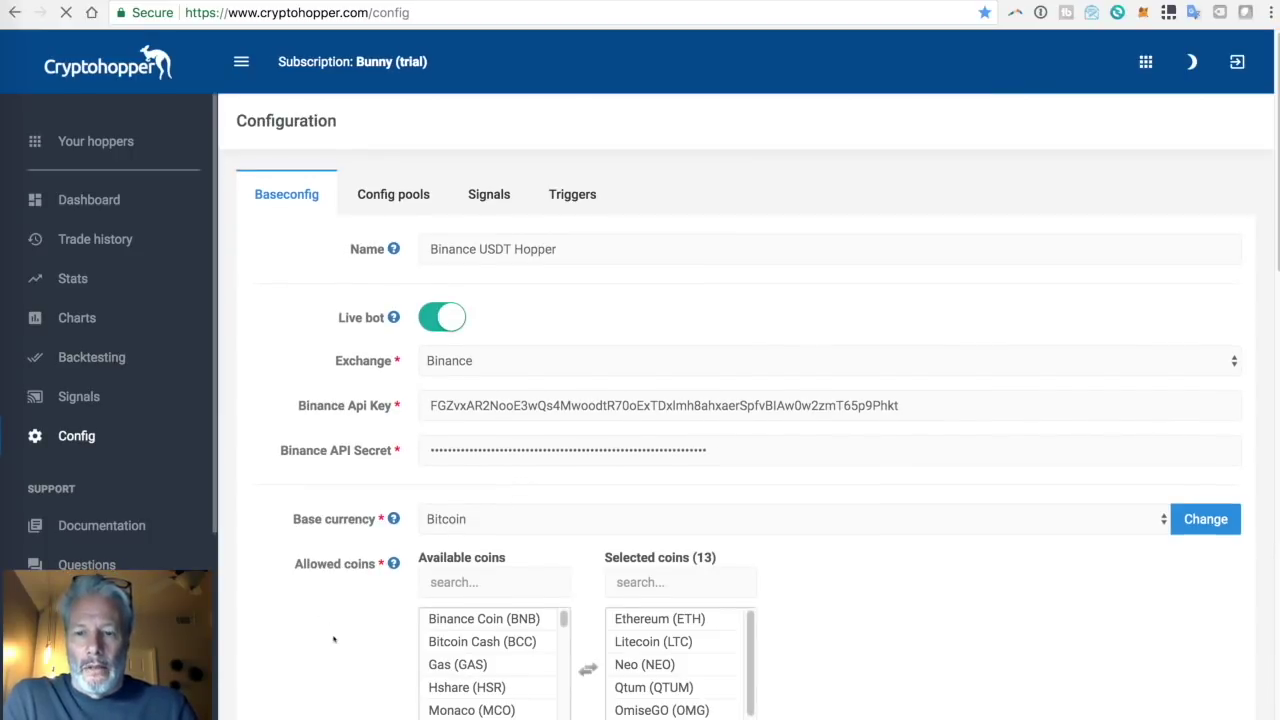
pyautogui.scroll(-3, 700, 640)
pyautogui.scroll(-5, 825, 693)
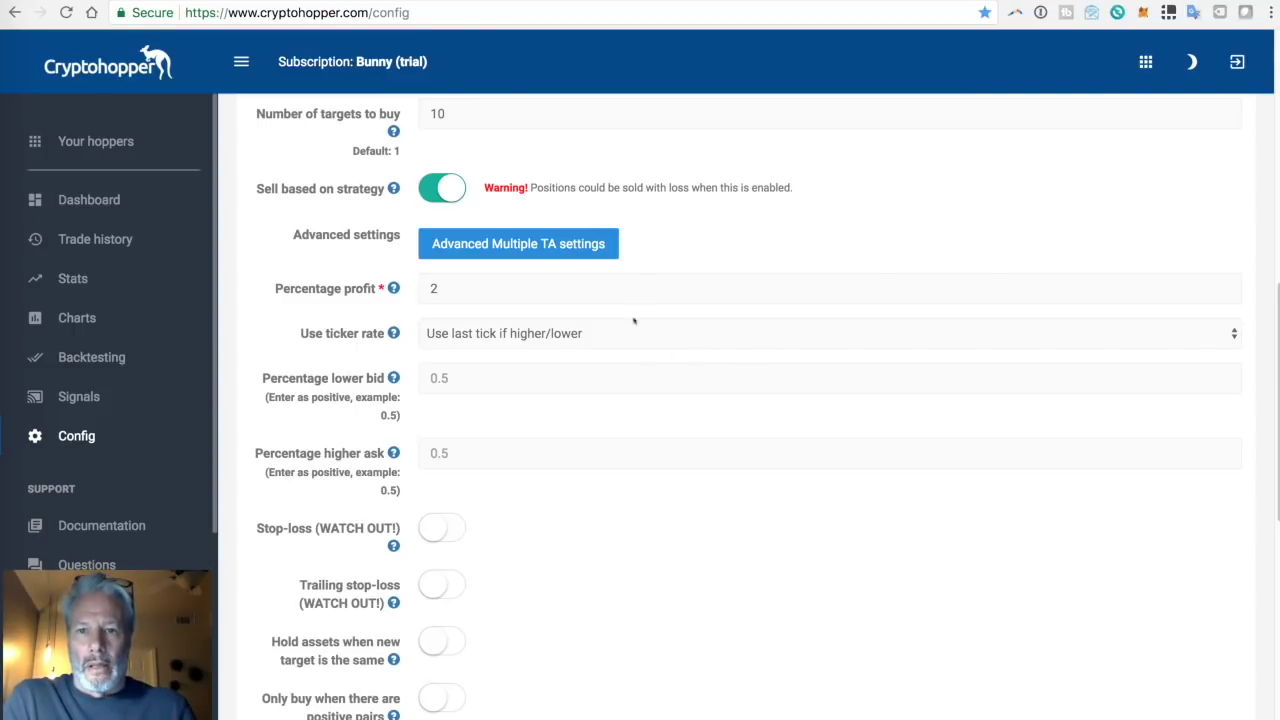
pyautogui.scroll(-2, 561, 549)
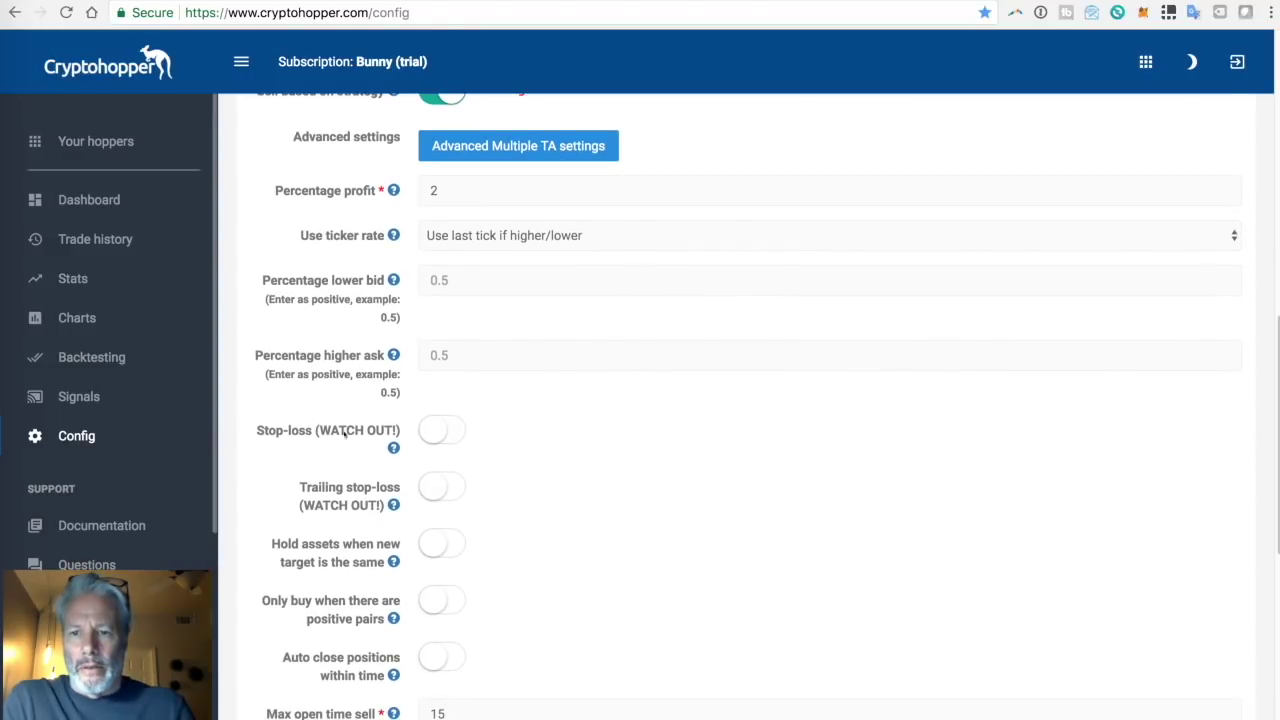
pyautogui.scroll(-2, 346, 622)
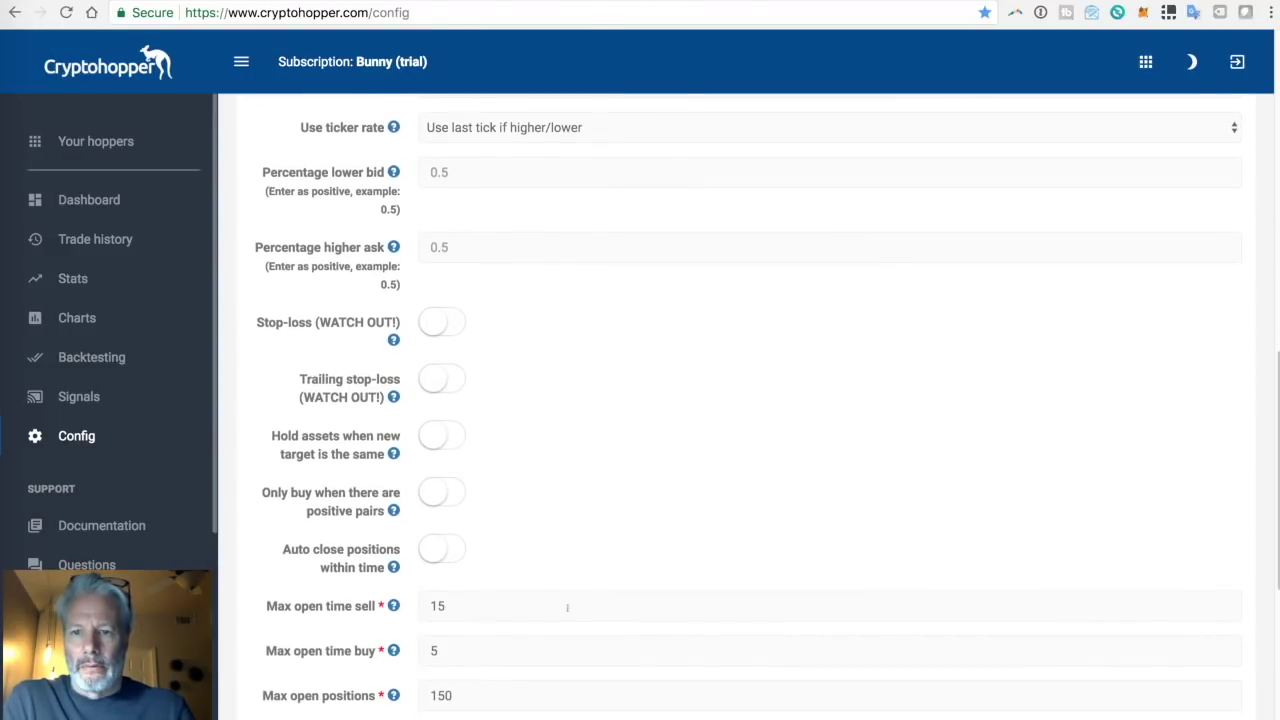
pyautogui.scroll(-7, 567, 634)
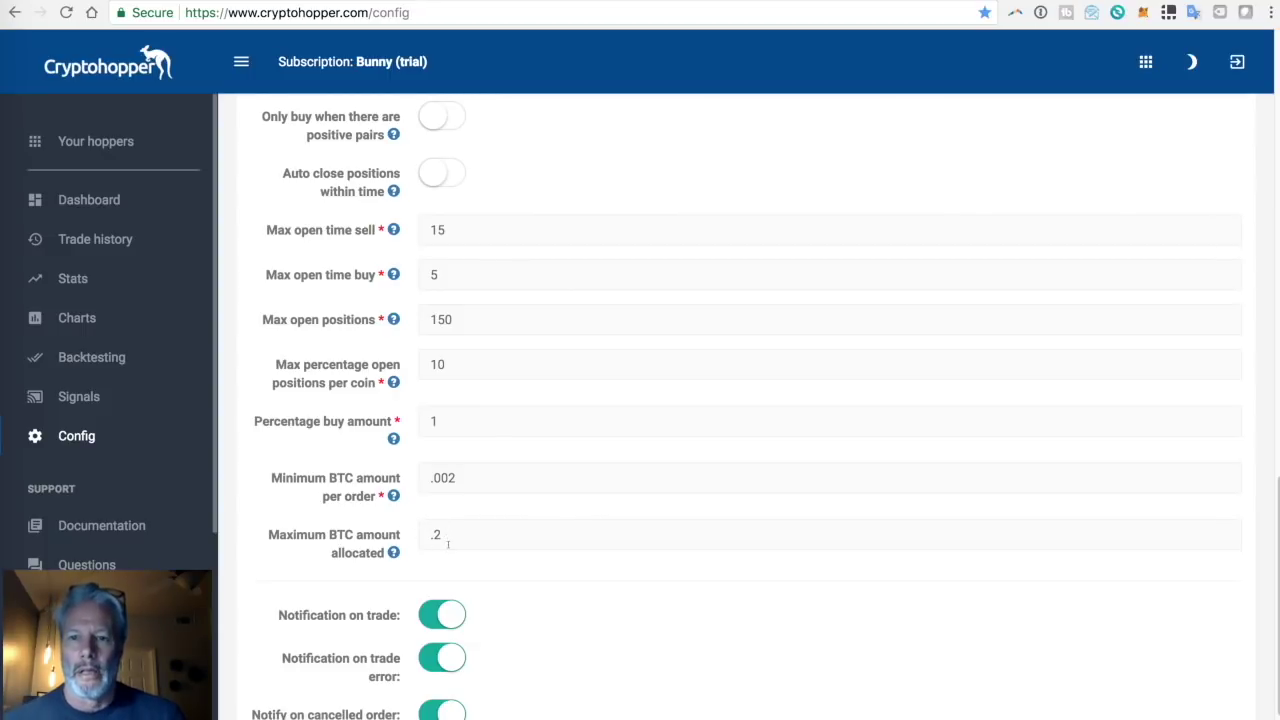
pyautogui.click(462, 356)
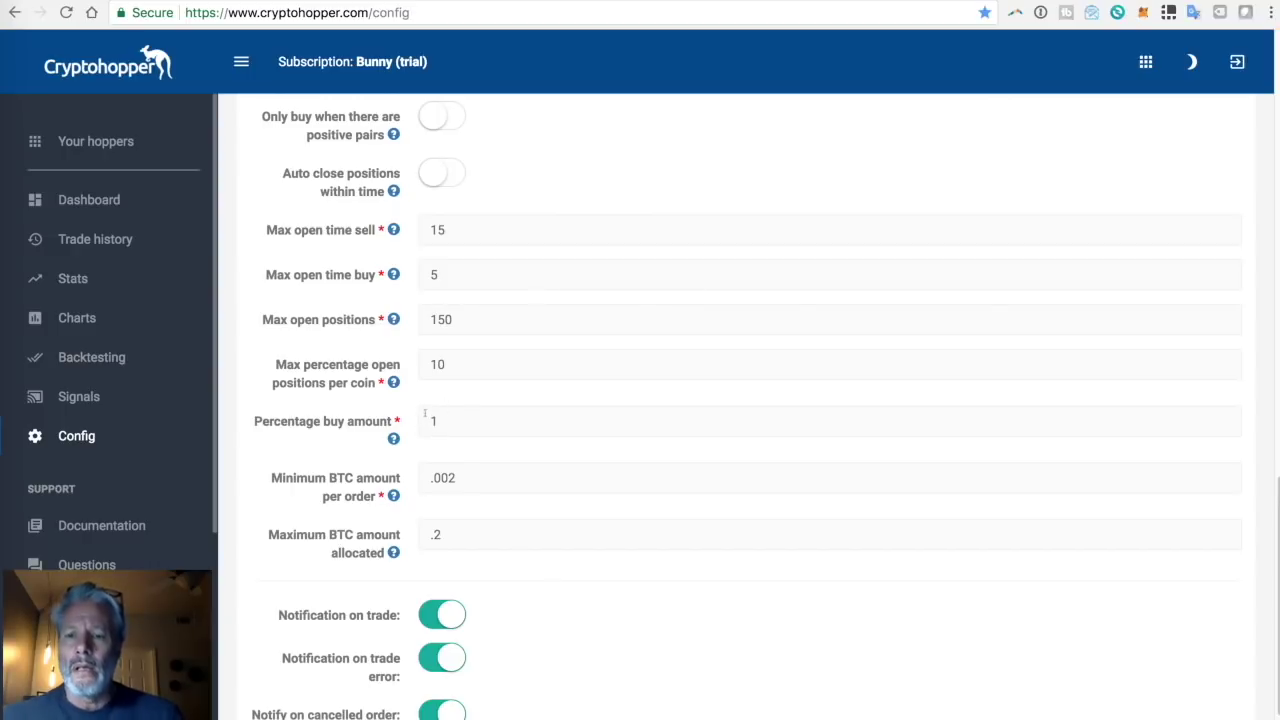
pyautogui.click(94, 361)
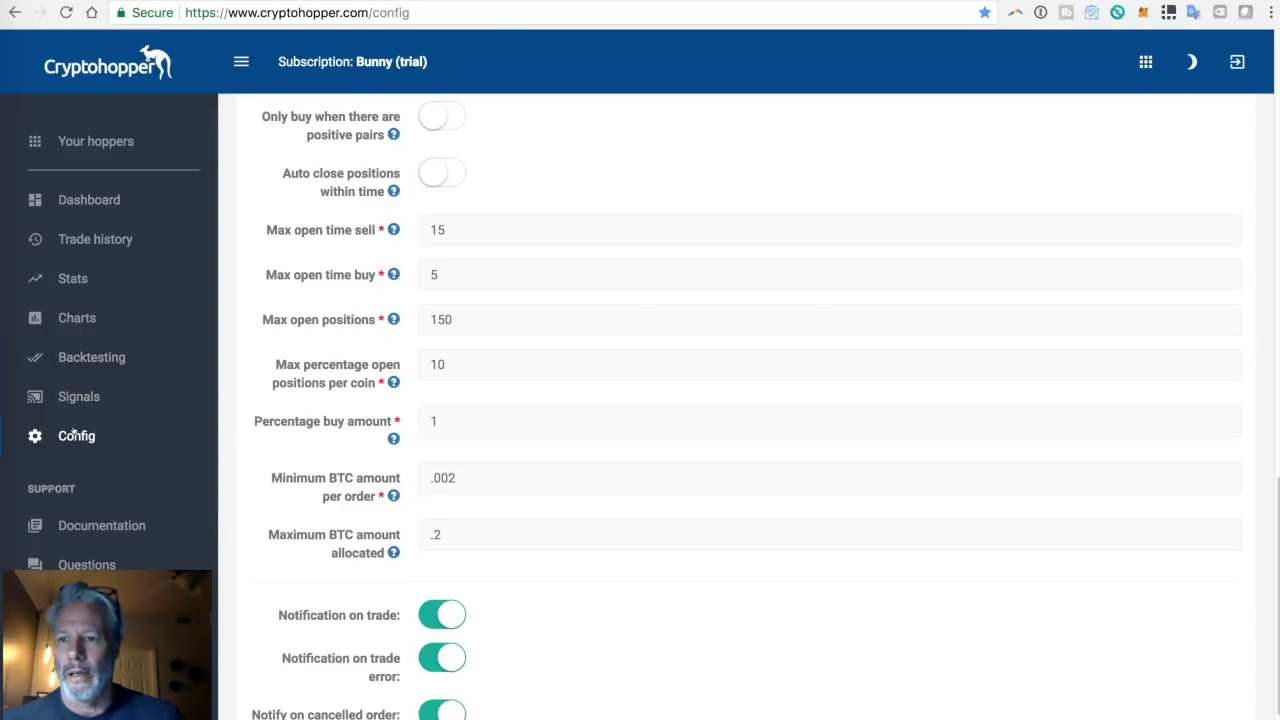
# Open the dashboard and review the open positions, the current targets with their signals and the Cryptohopper output log.
pyautogui.click(89, 200)
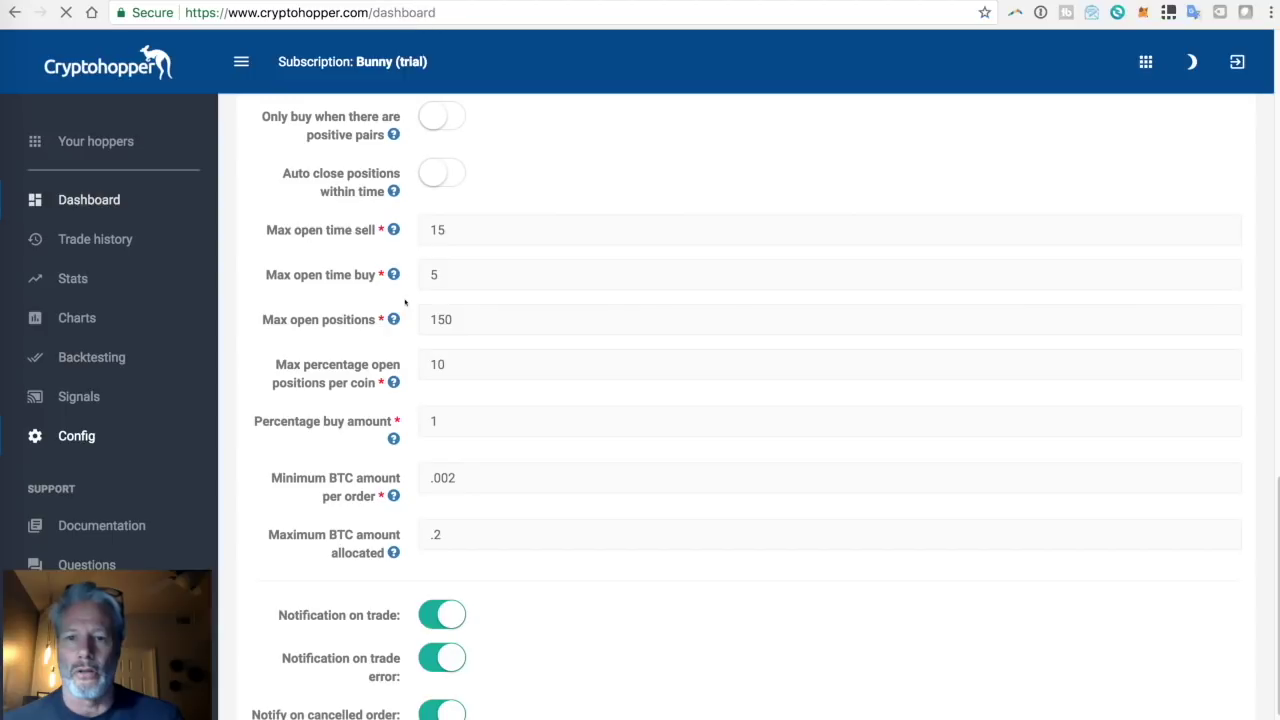
pyautogui.scroll(-7, 907, 518)
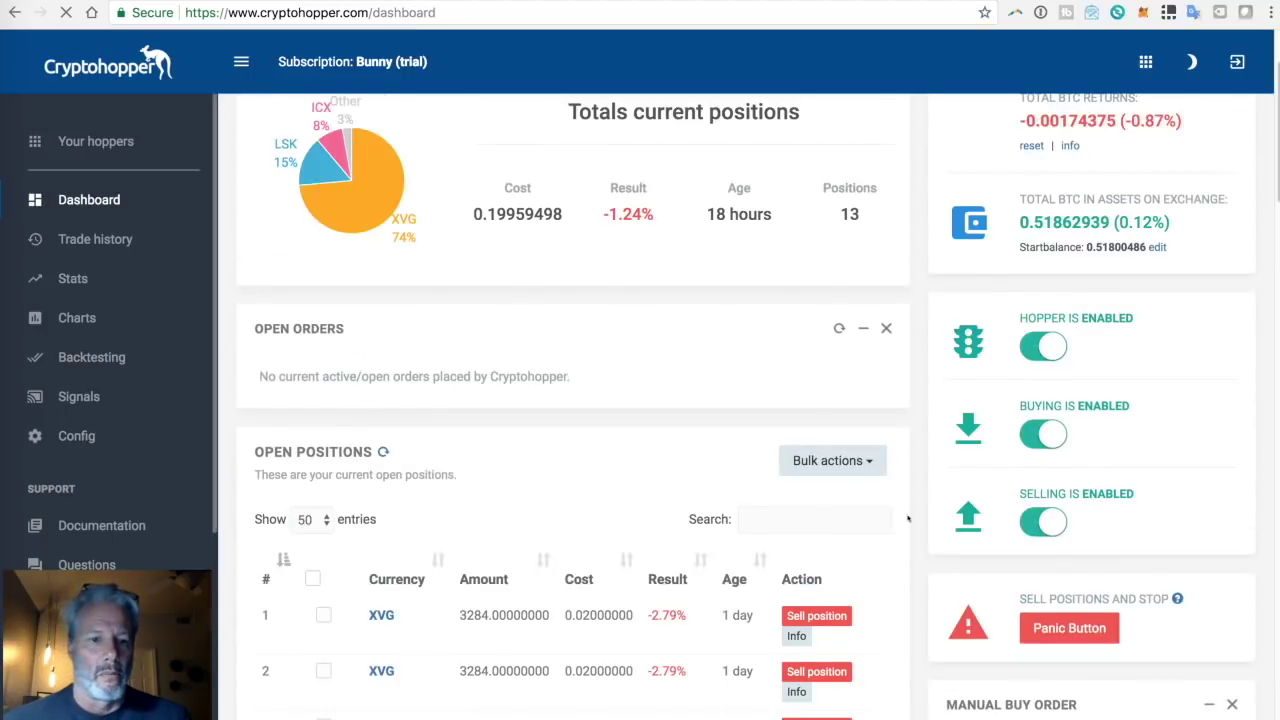
pyautogui.scroll(-6, 907, 518)
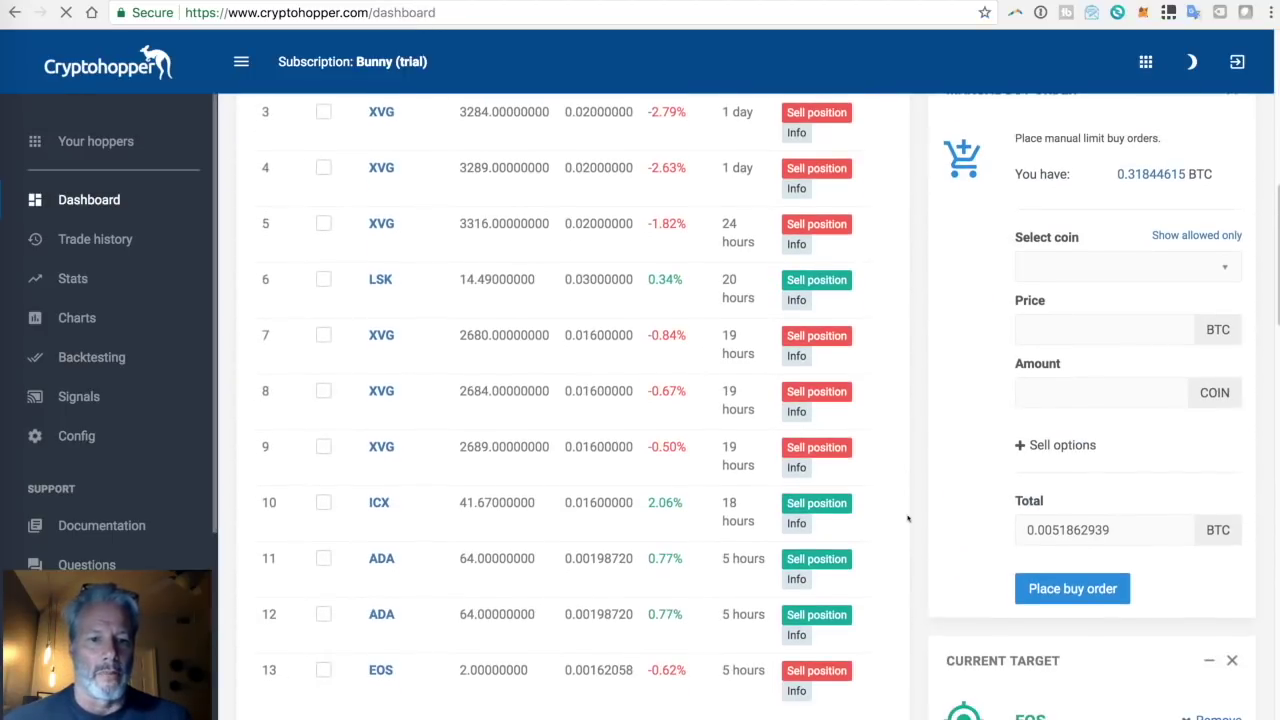
pyautogui.scroll(-4, 907, 518)
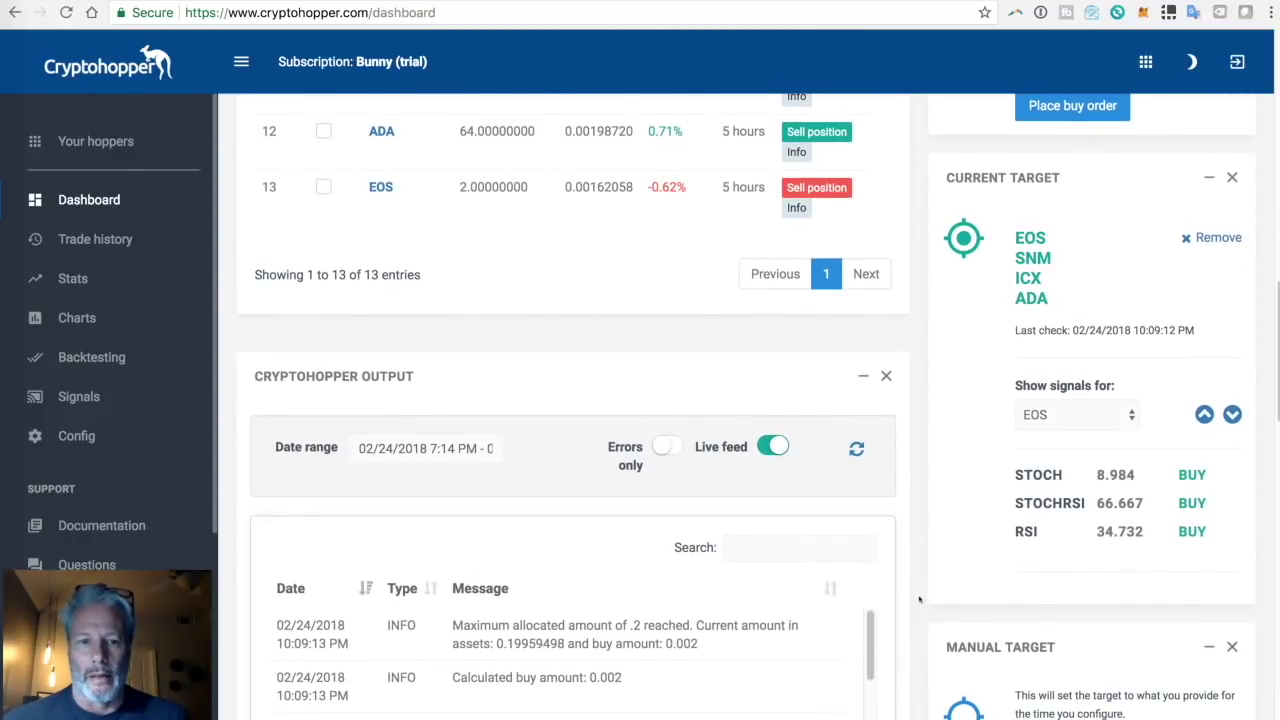
pyautogui.scroll(-1, 919, 599)
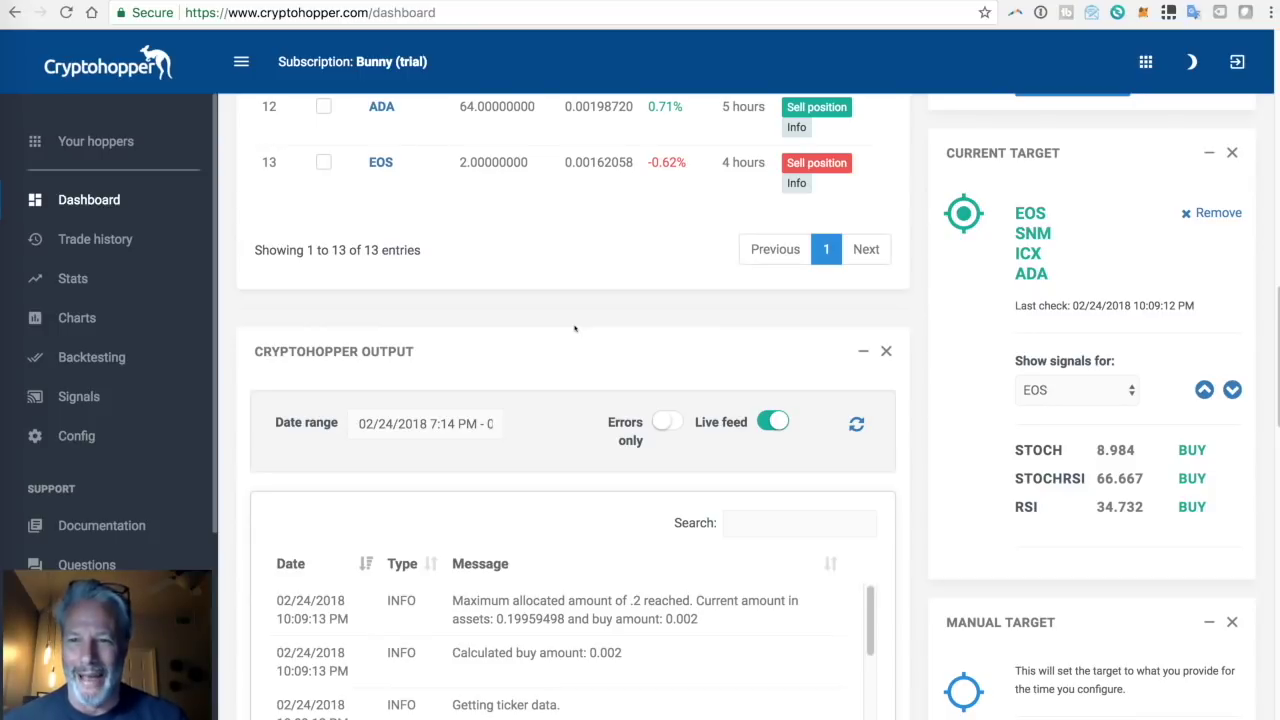
# Reopen the hopper's configuration and review the base settings from the position limits, BTC allocation and notifications back up to the allowed coins and strategy.
pyautogui.click(80, 437)
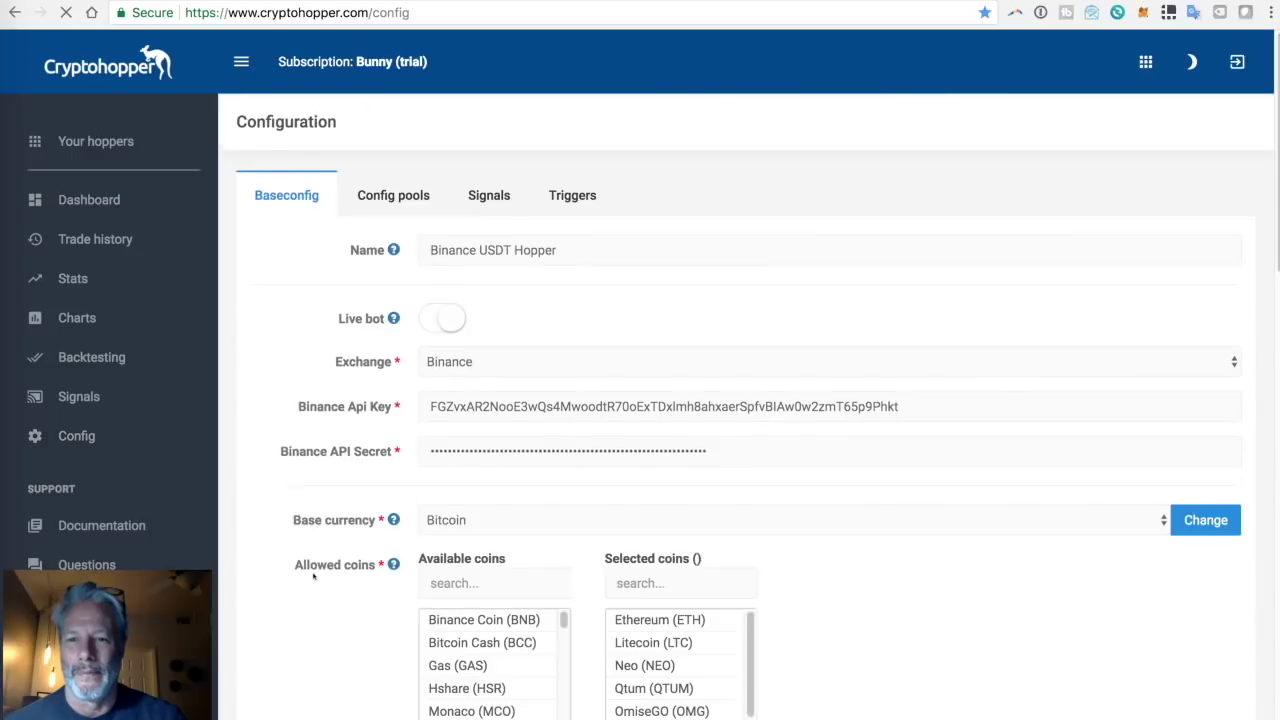
pyautogui.scroll(-6, 313, 575)
pyautogui.scroll(-5, 313, 575)
pyautogui.scroll(-2, 313, 575)
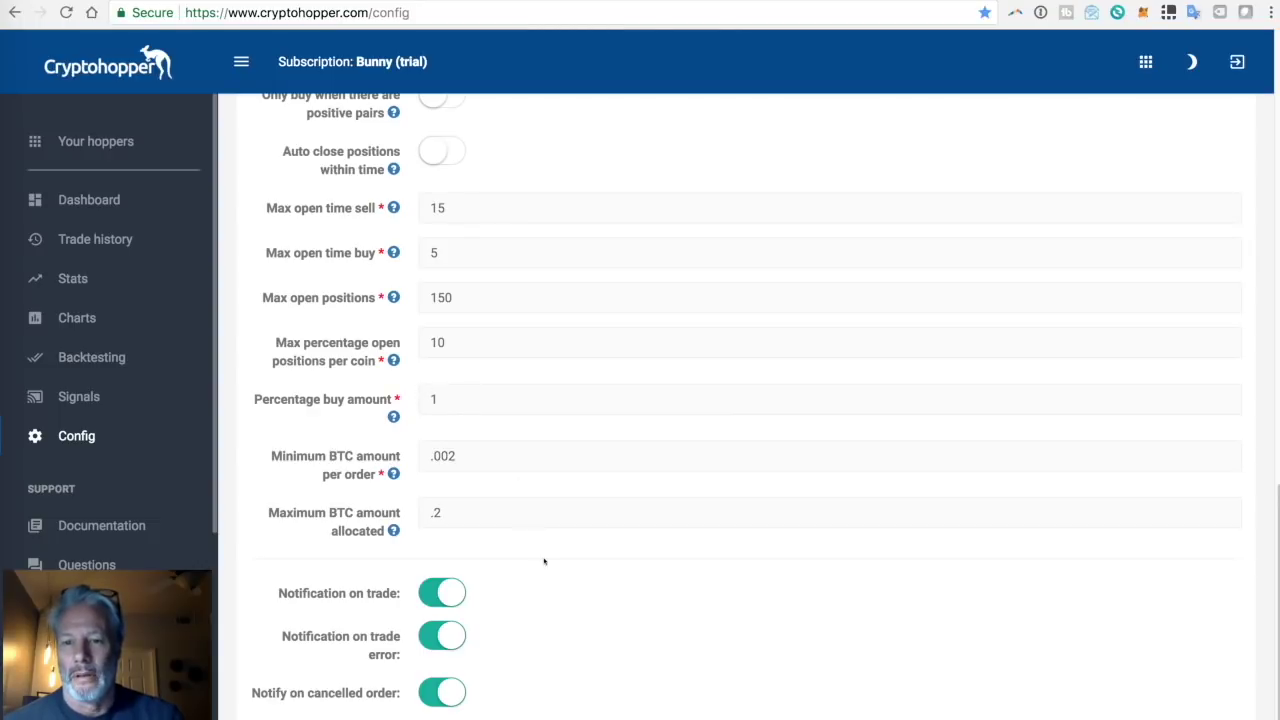
pyautogui.scroll(-1, 544, 558)
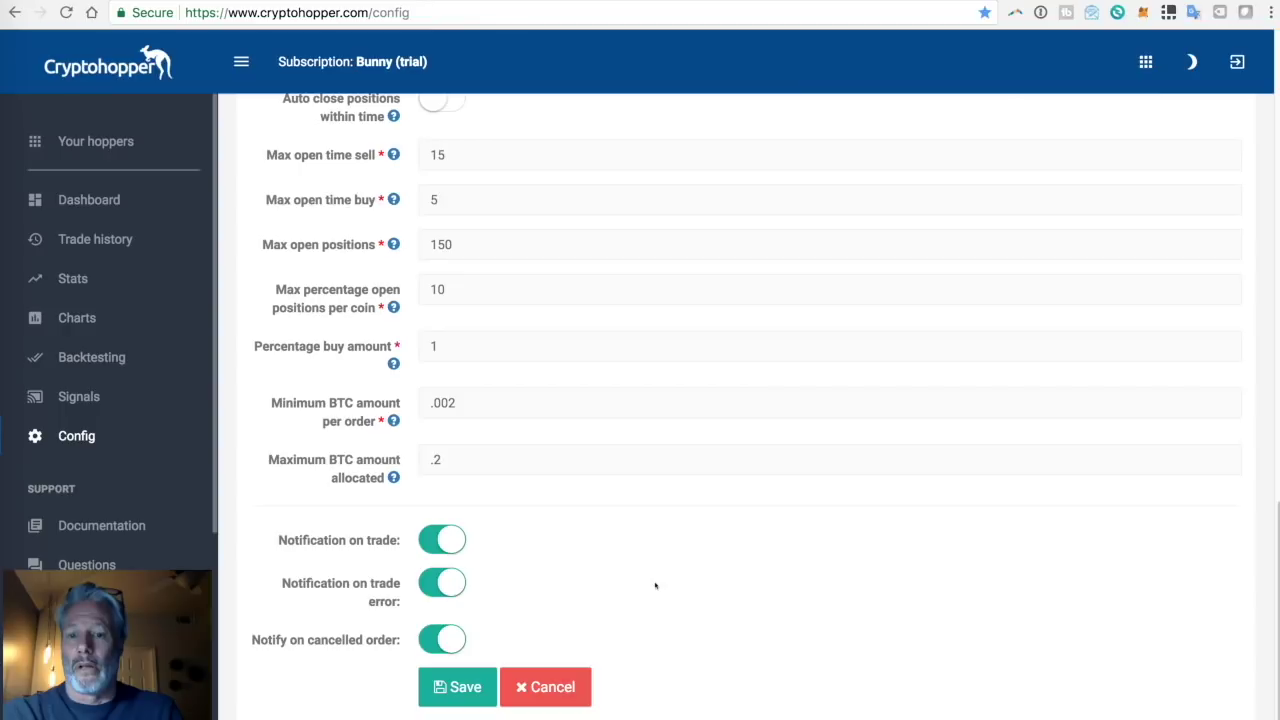
pyautogui.scroll(-1, 669, 662)
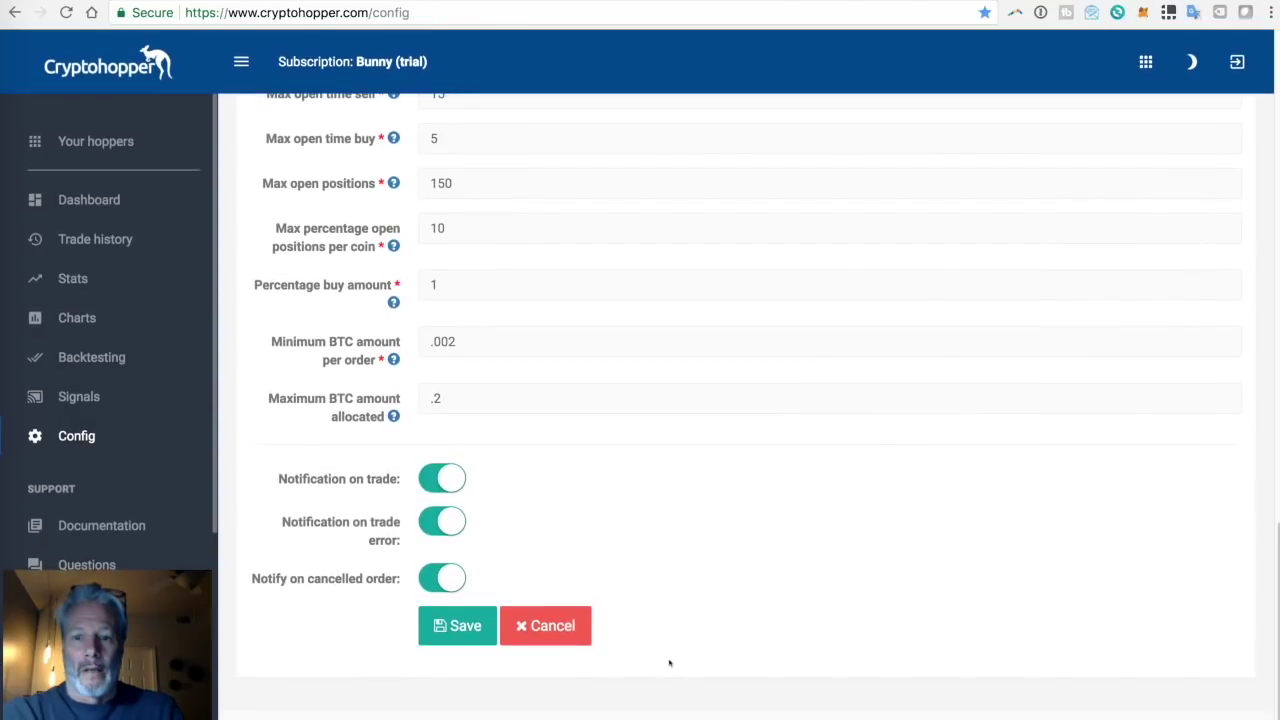
pyautogui.scroll(10, 689, 580)
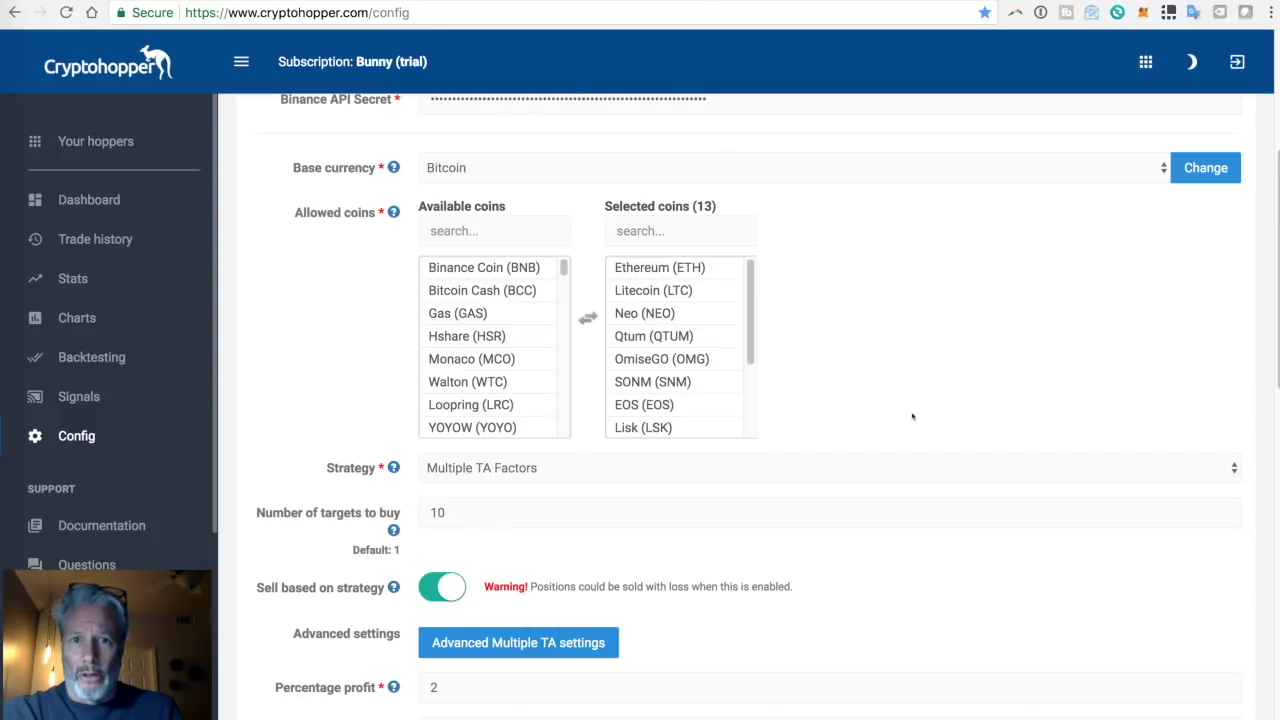
pyautogui.scroll(6, 911, 420)
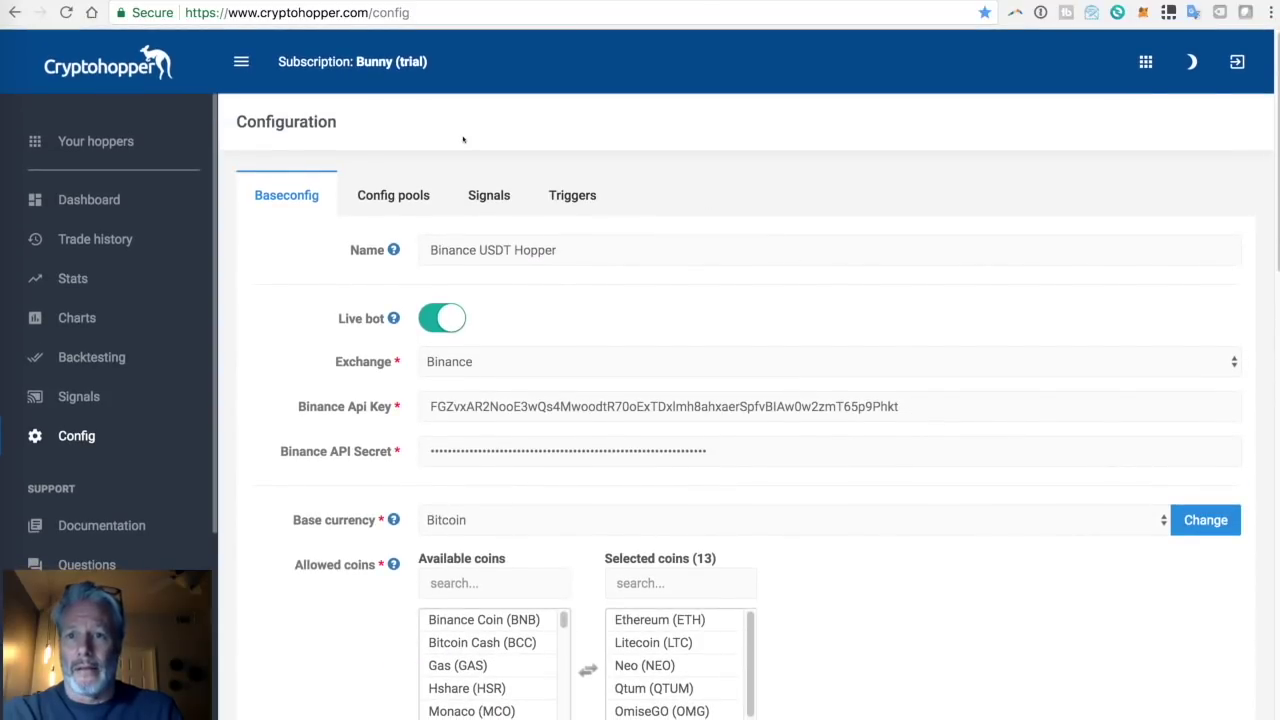